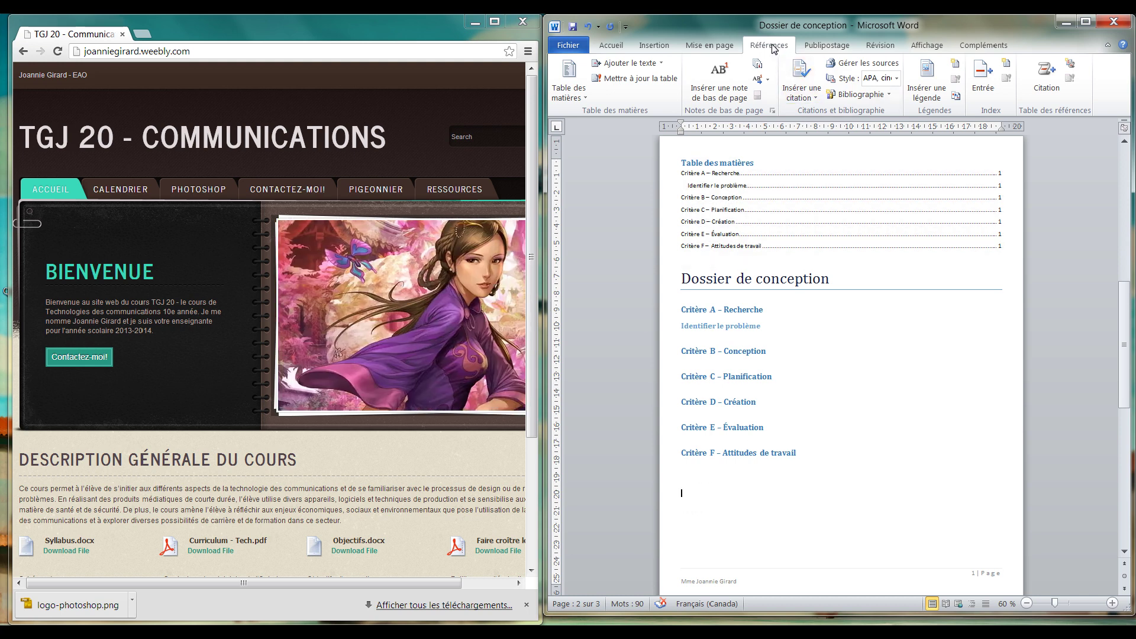
Step: Start a new bibliography source in the source manager and set its type to Site Web
left_click(847, 66)
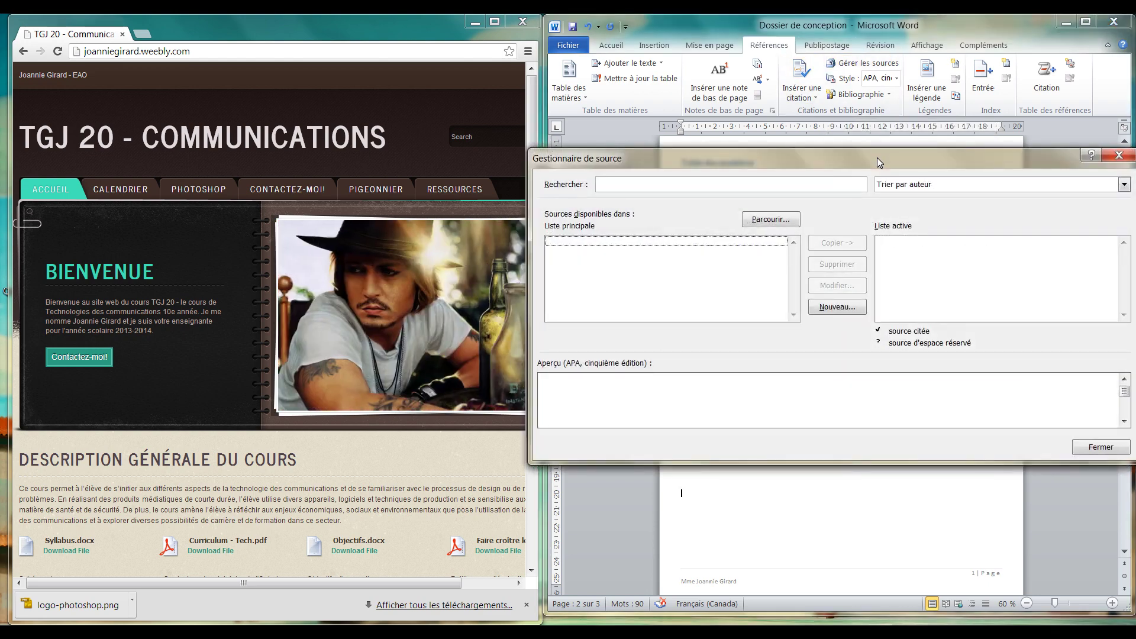
left_click_drag(877, 158, 848, 159)
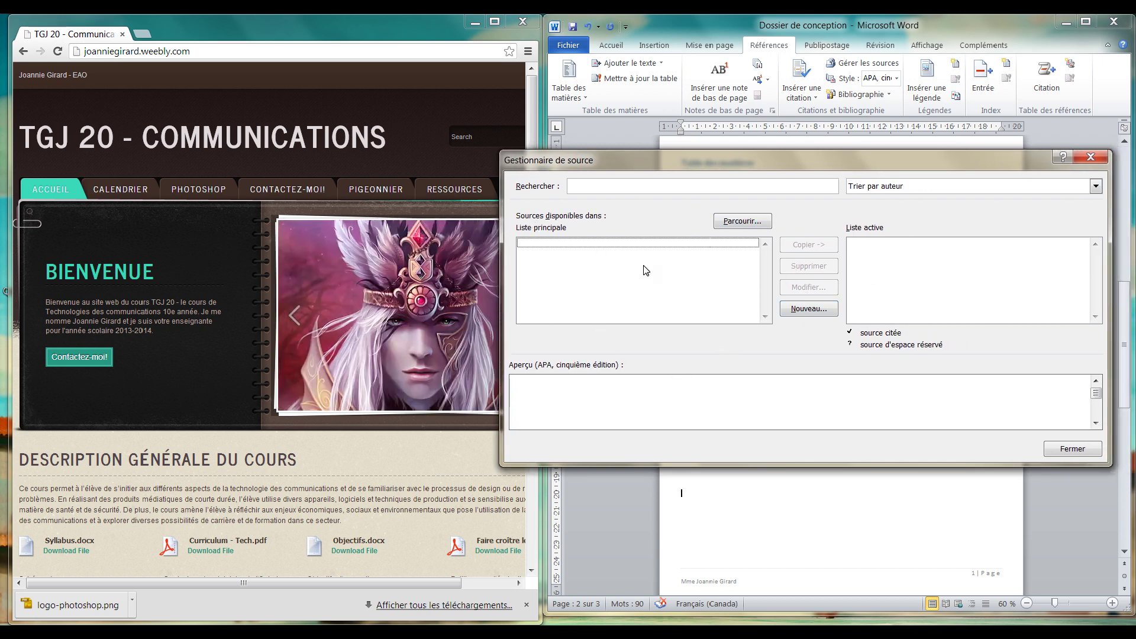
left_click(808, 309)
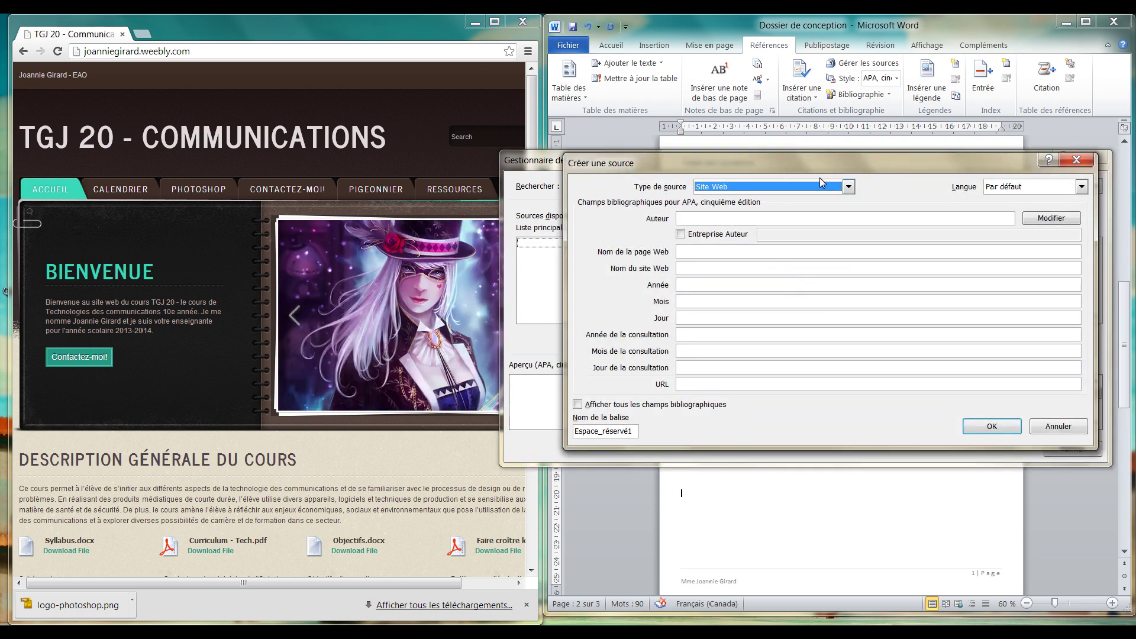
left_click(855, 189)
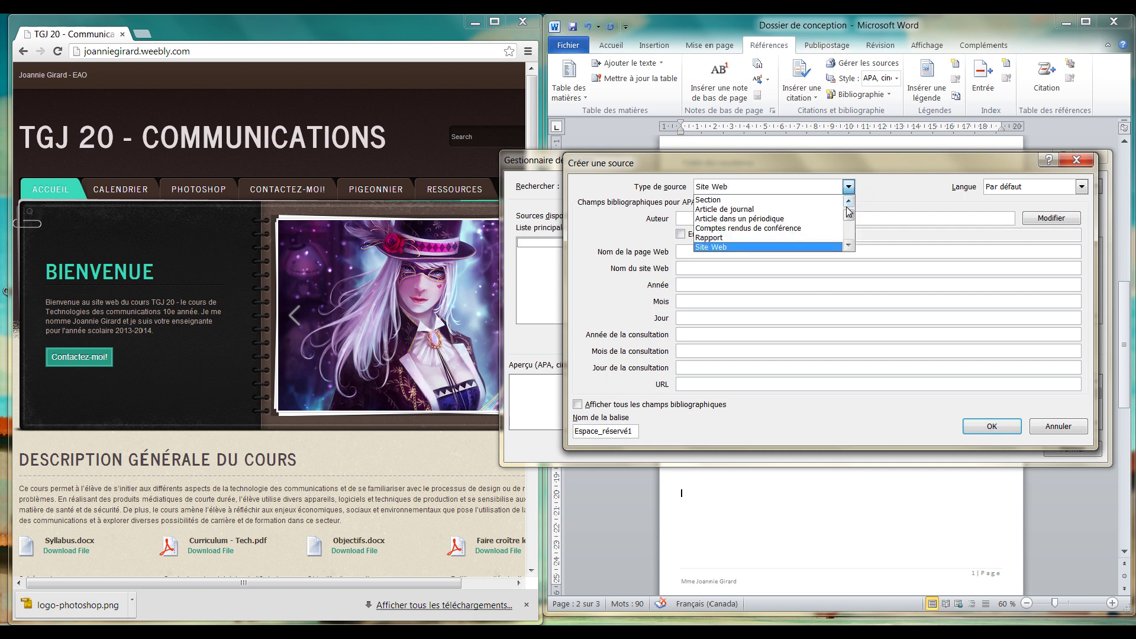
left_click(824, 245)
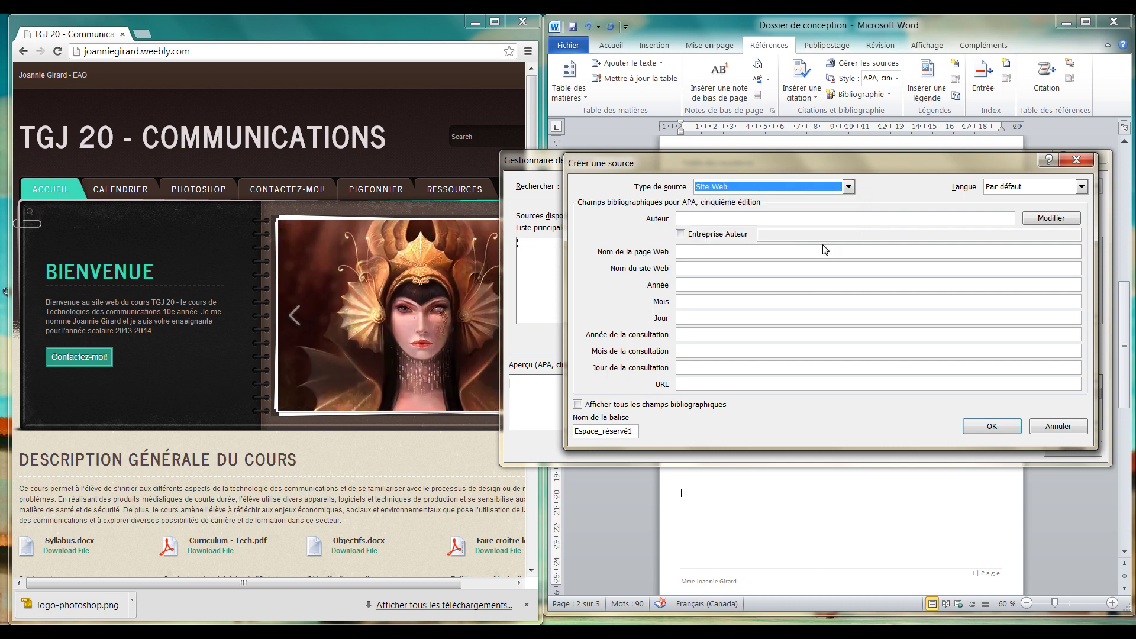
Step: Enter the author's full name for the new website source
left_click(705, 219)
type("J")
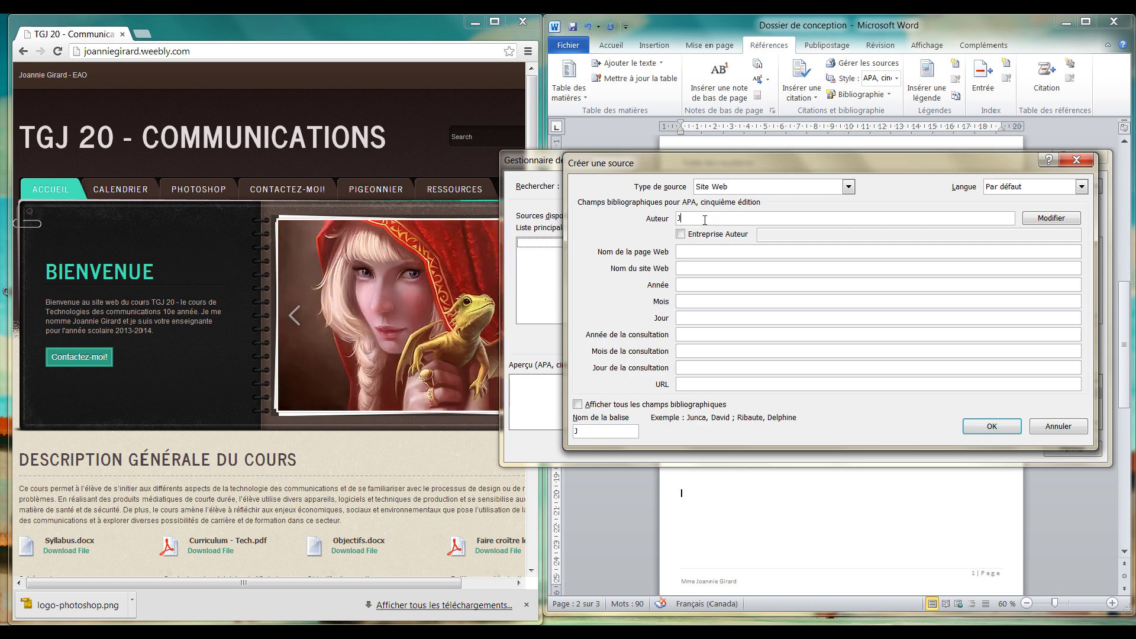
type("oannie Girard")
key("Tab")
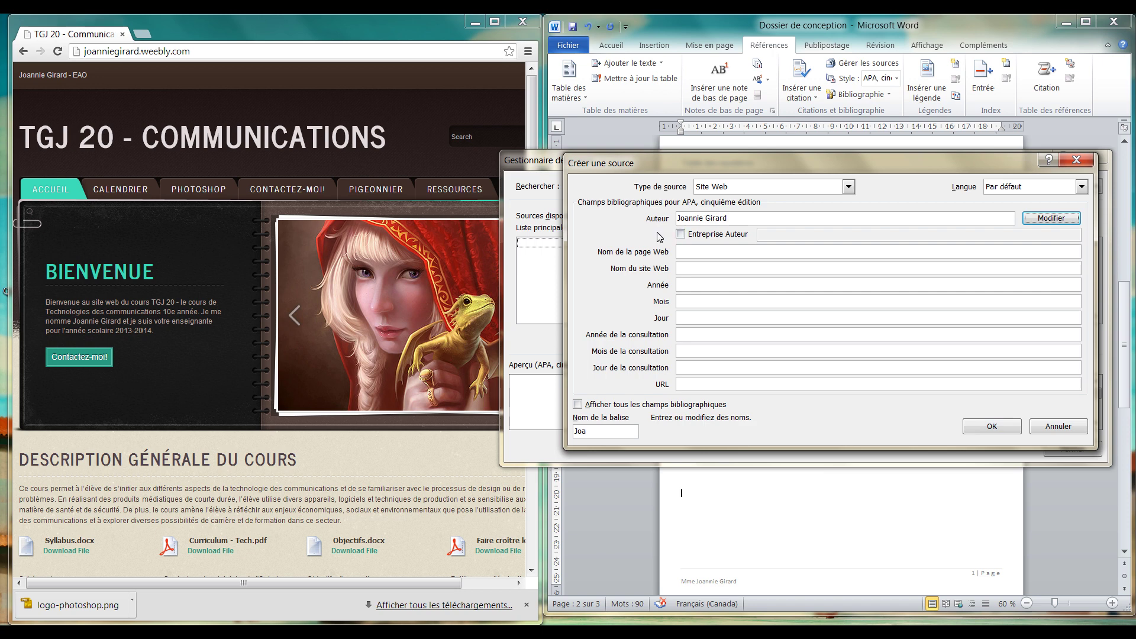
Step: Set the source's website name to "TGJ 20 - Communication", leaving the web page name empty
left_click(689, 249)
type("TGJ 20 -")
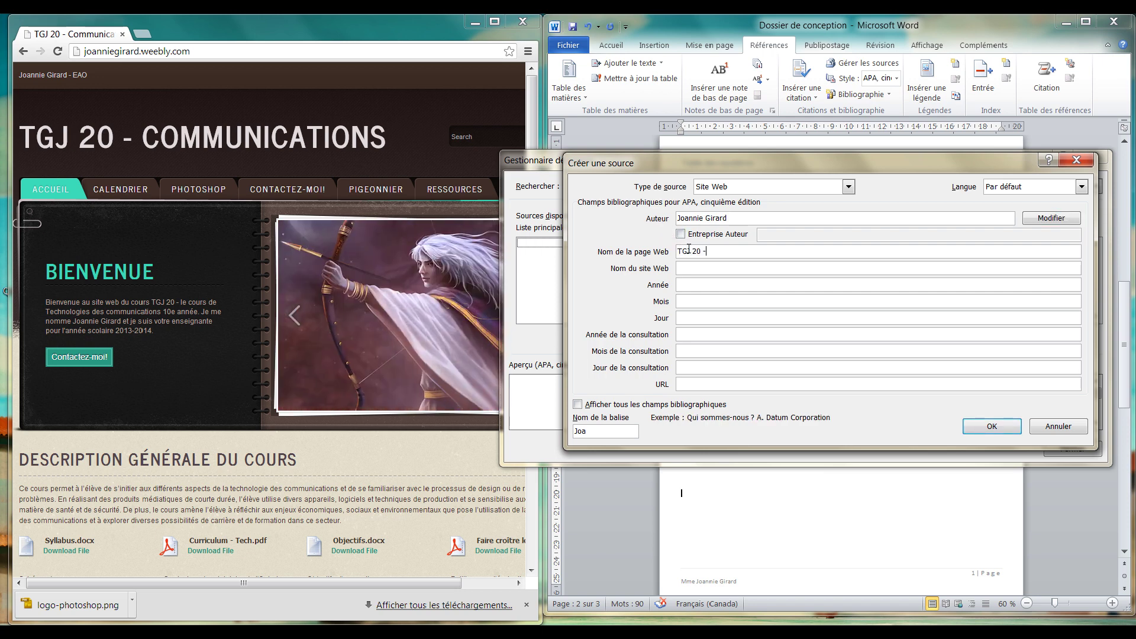
type(" Communication")
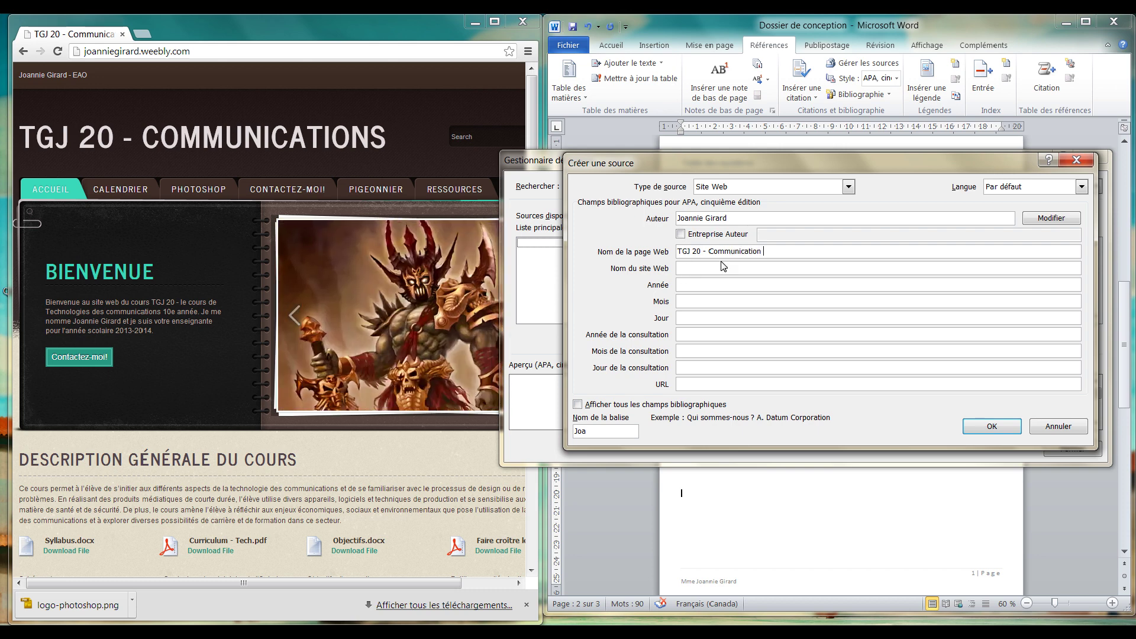
left_click_drag(766, 251, 664, 252)
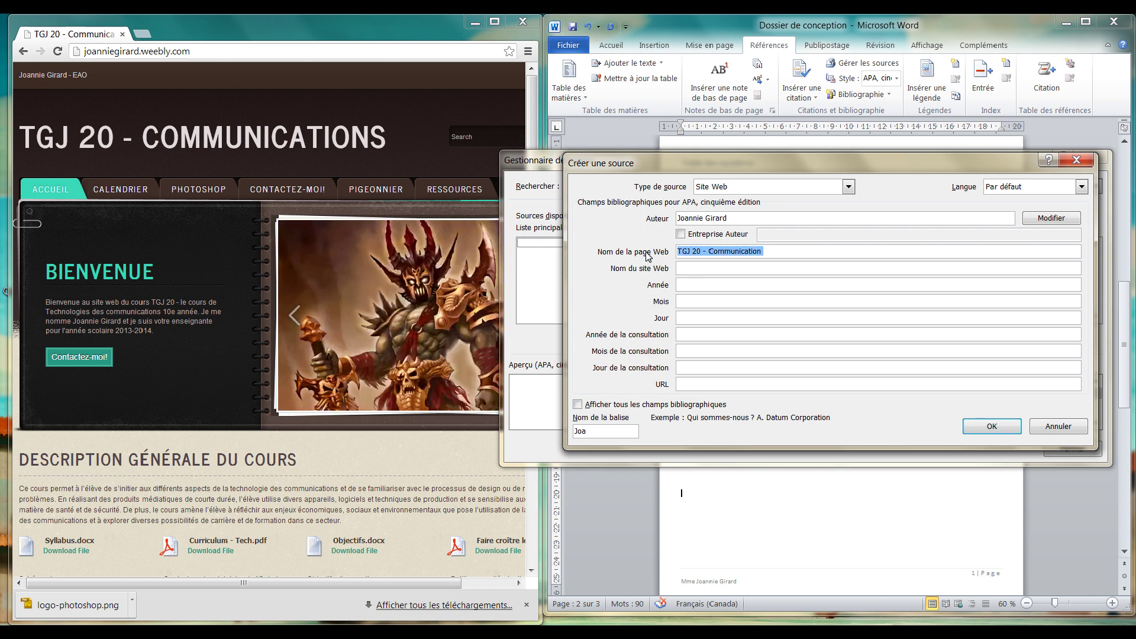
key("ctrl+x")
left_click(680, 269)
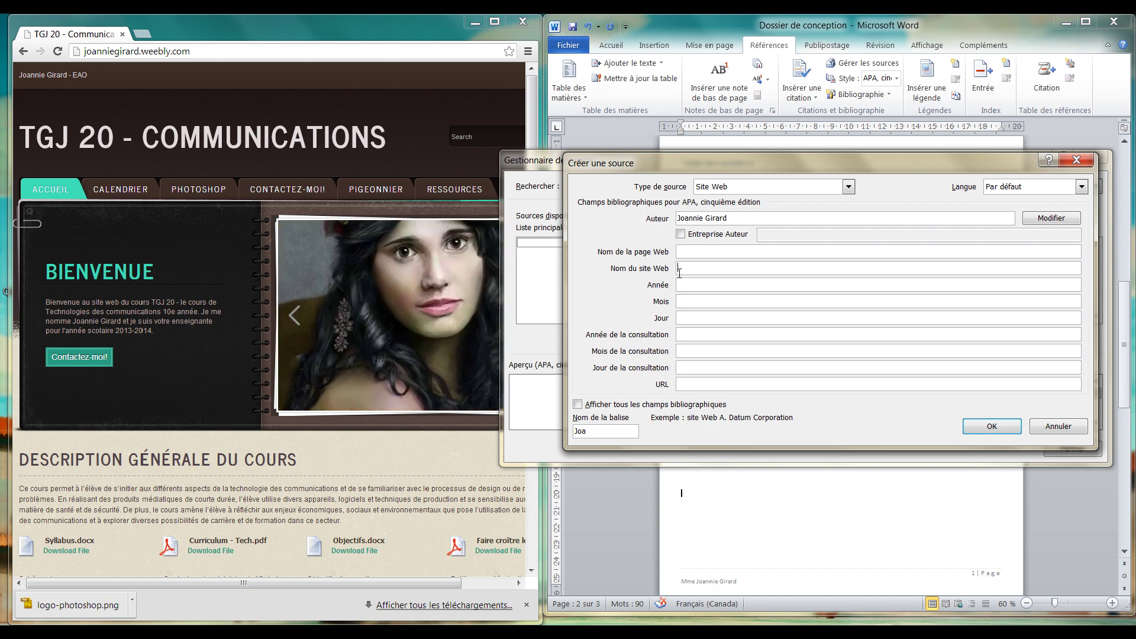
key("ctrl+v")
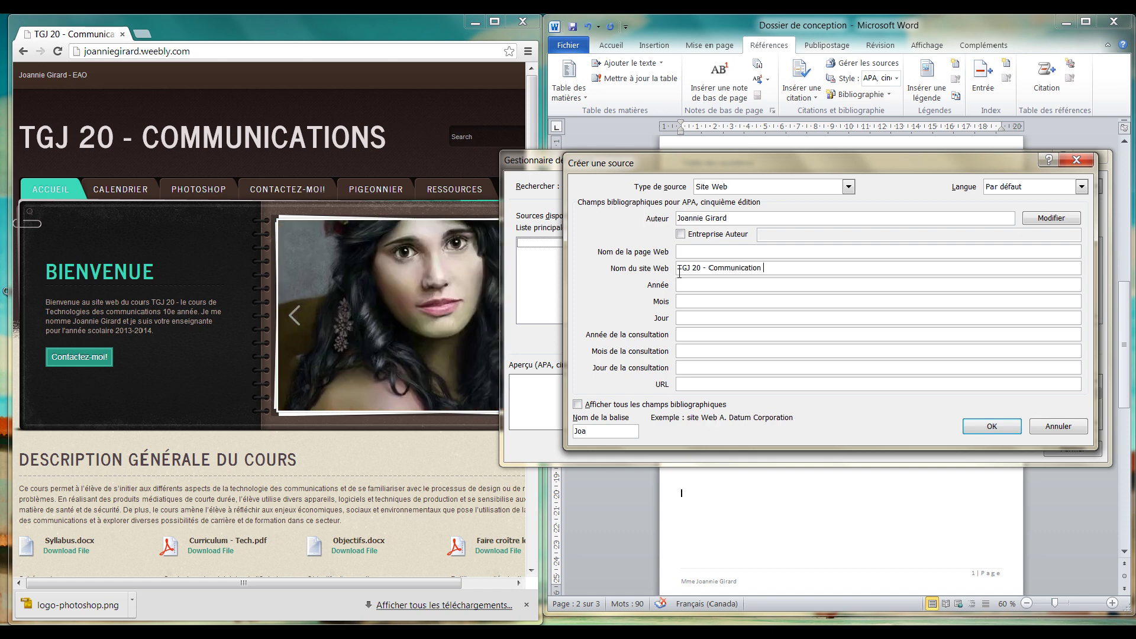
Step: Open the course website's Photoshop page in the browser and enter "Photoshop, Ressources" as the source's web page name
left_click(188, 190)
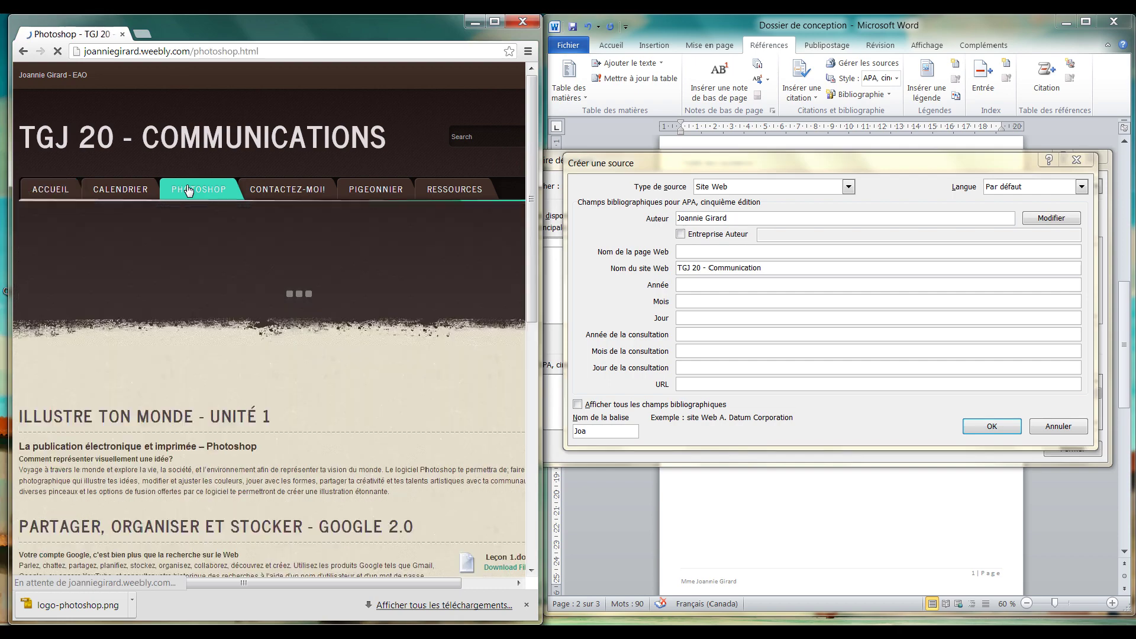
left_click(743, 253)
type("Photoshop,")
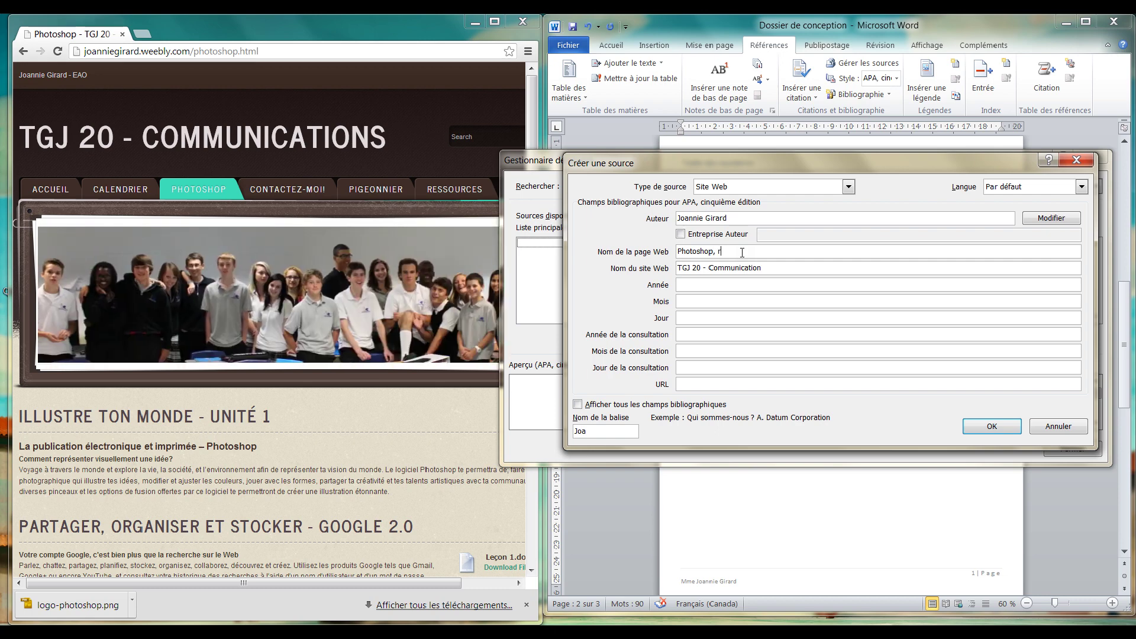
type("res")
key("BackSpace")
key("BackSpace")
key("BackSpace")
type("Resso")
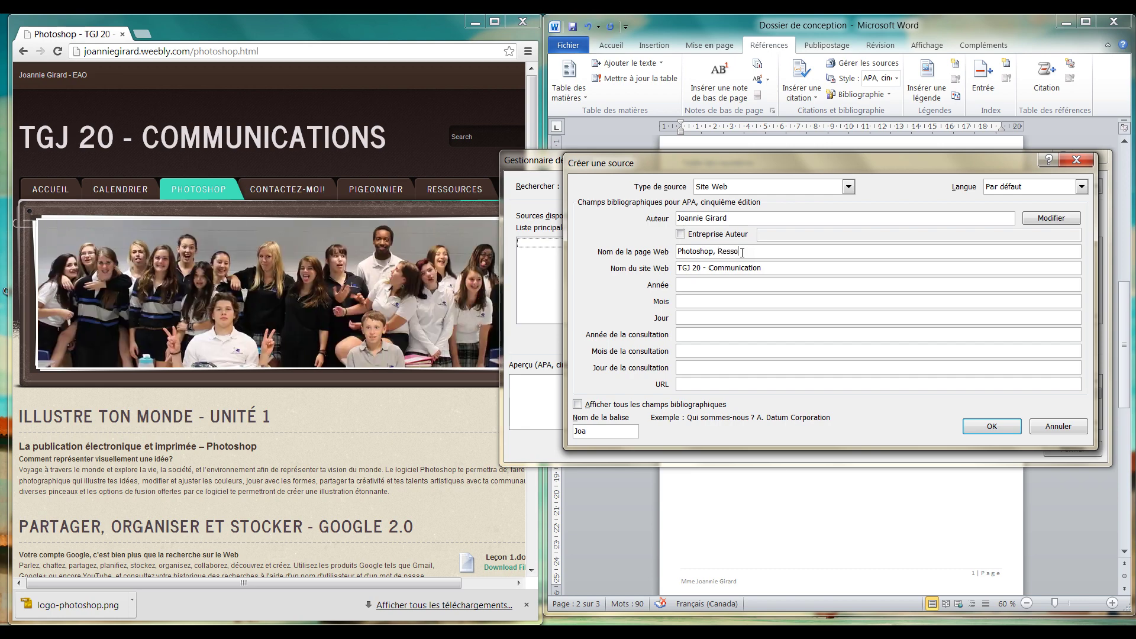
type("urces")
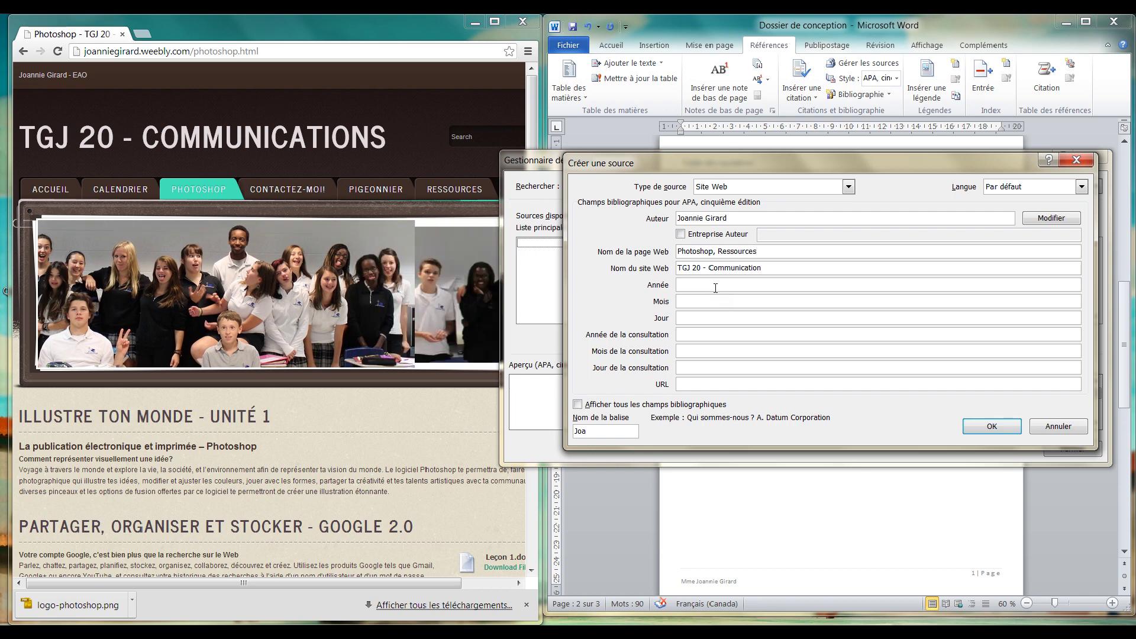
Step: Set the source's publication year to 2013 and its consultation date to year 2013, month 10, day 31
left_click(712, 286)
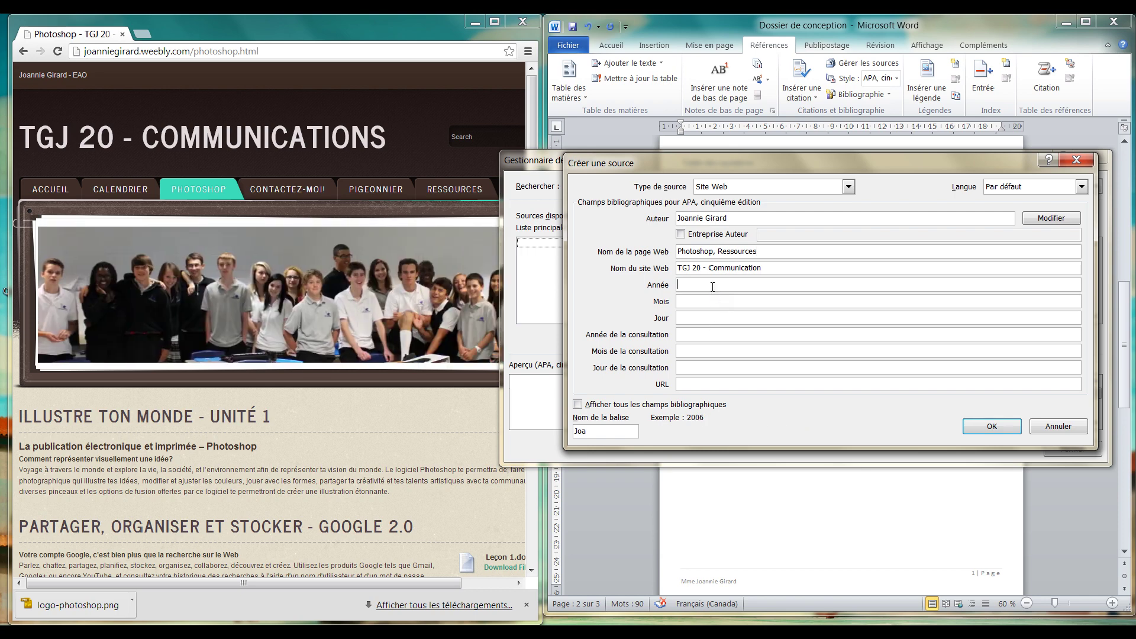
type("2013")
left_click(698, 334)
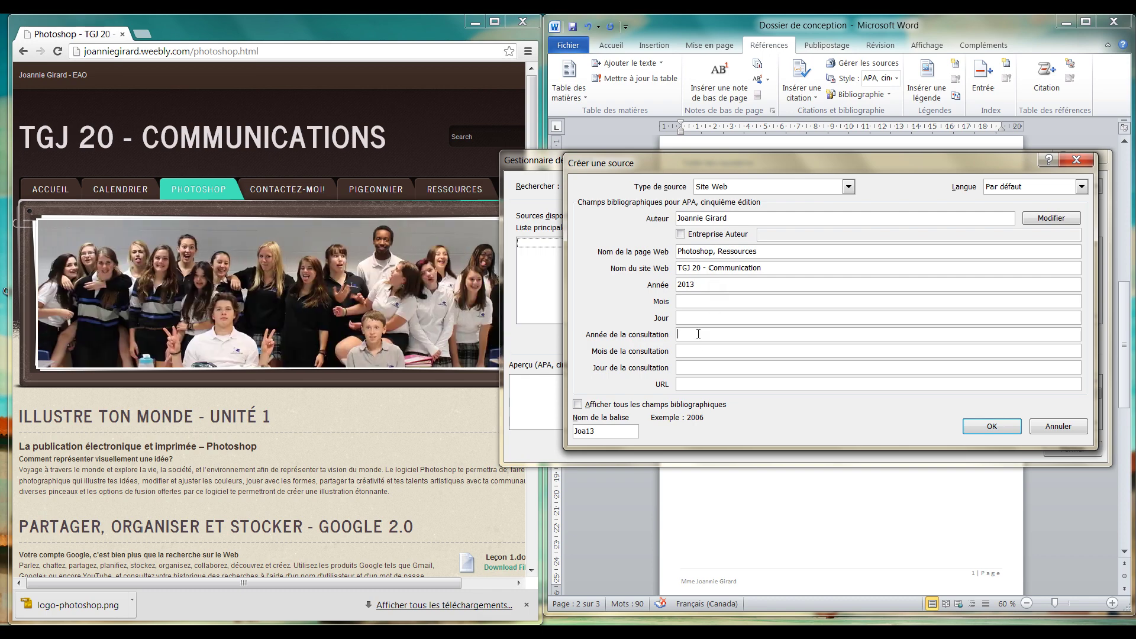
type("2013")
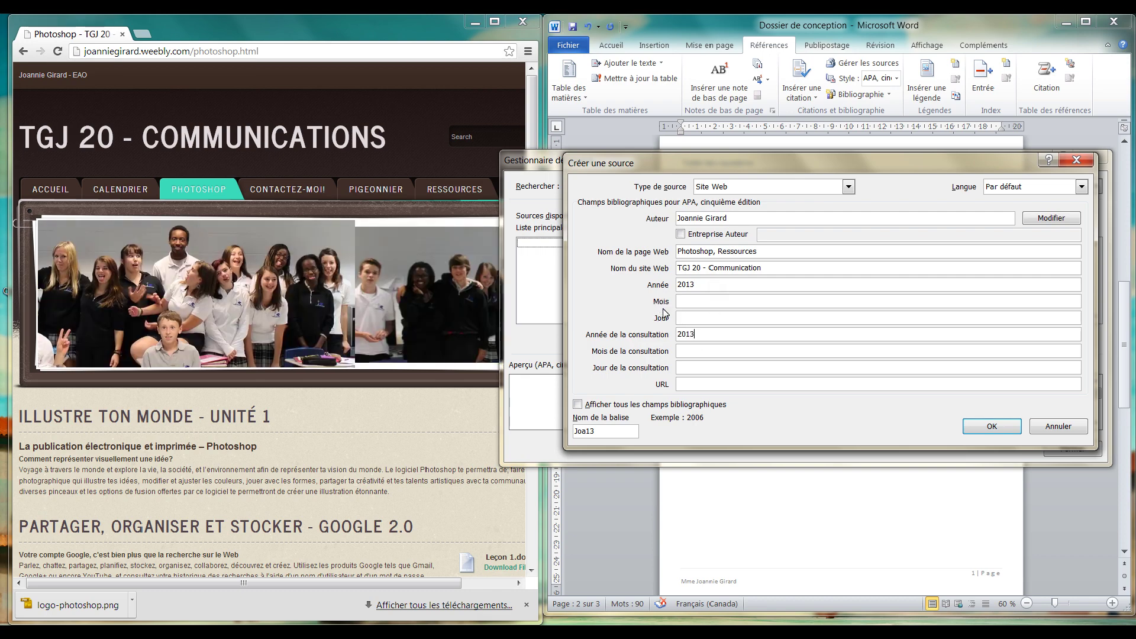
left_click(710, 351)
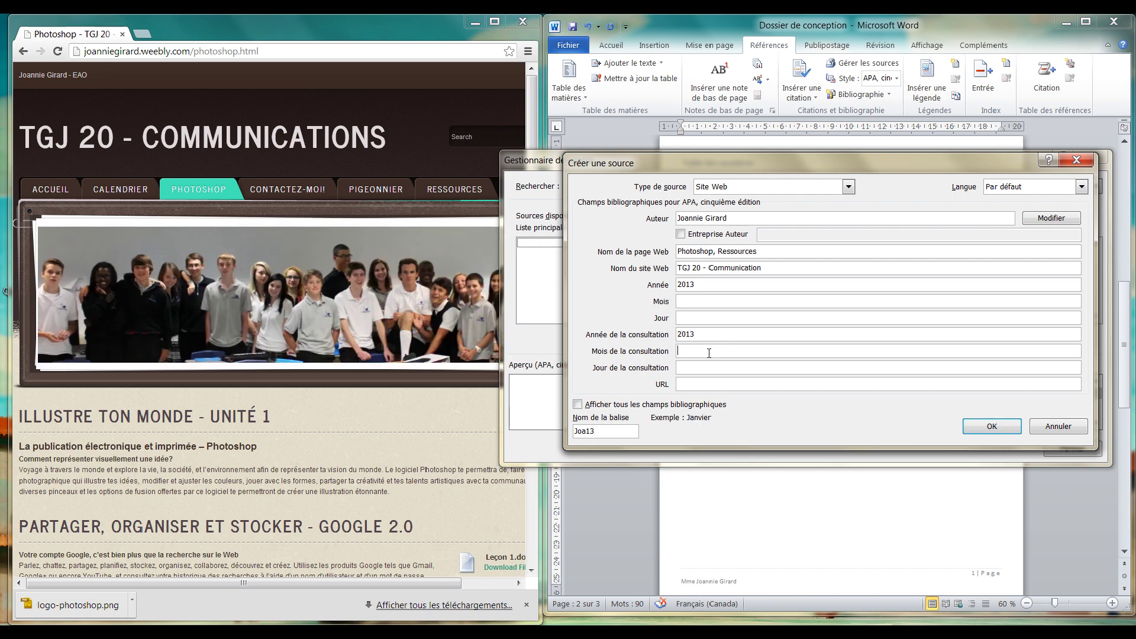
type("10")
key("Tab")
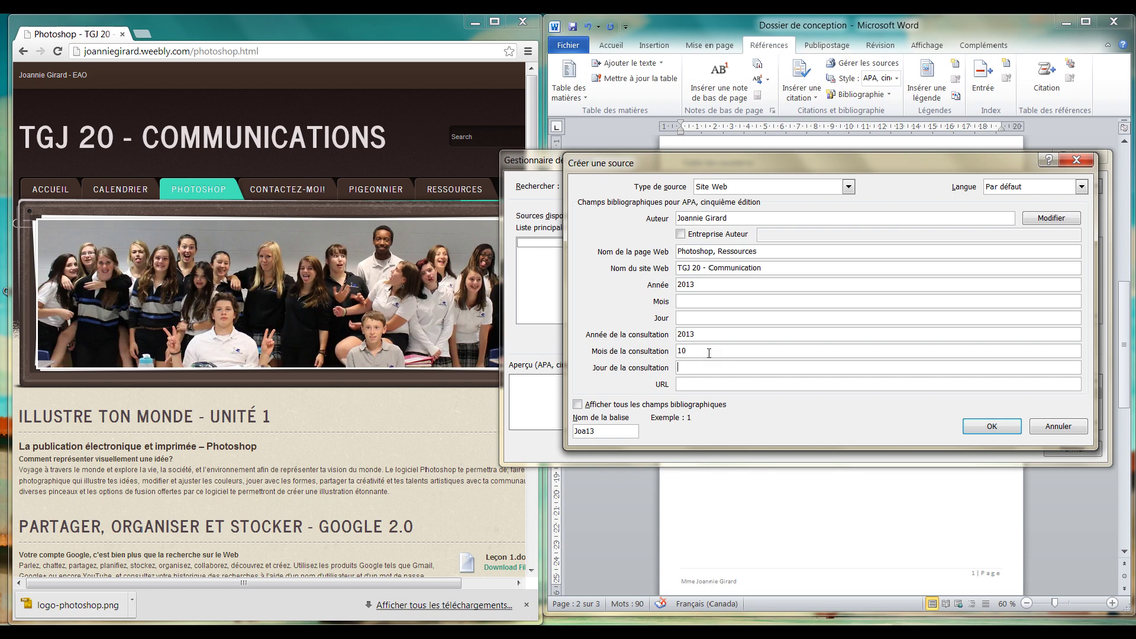
type("31")
Step: Copy the Photoshop page's web address from the browser into the source's URL field
left_click(706, 383)
left_click(294, 56)
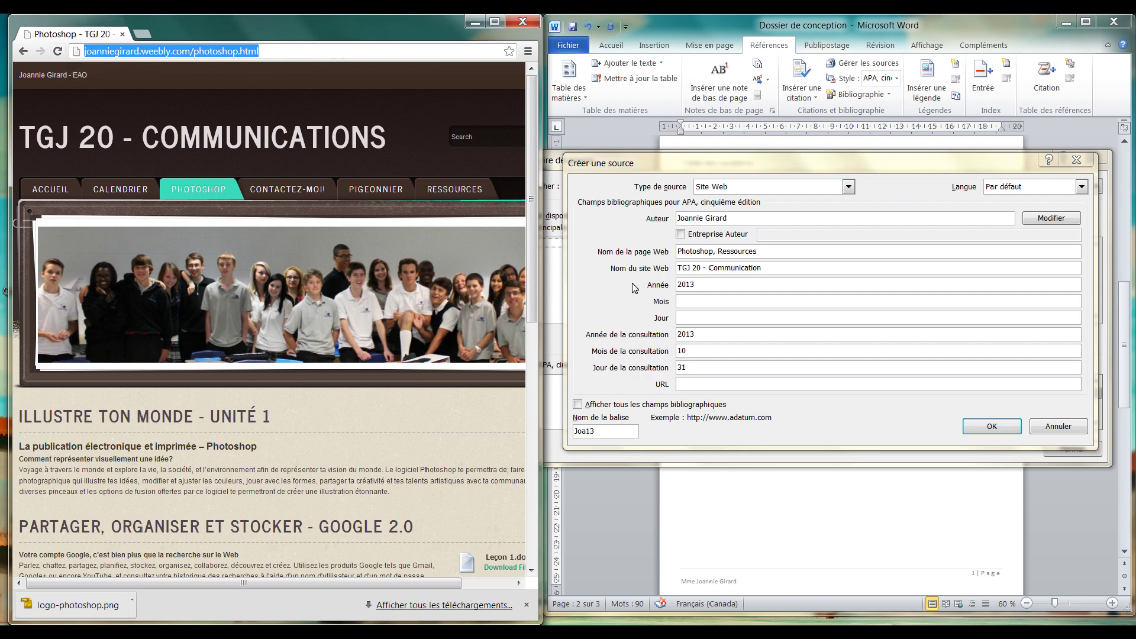
left_click(704, 385)
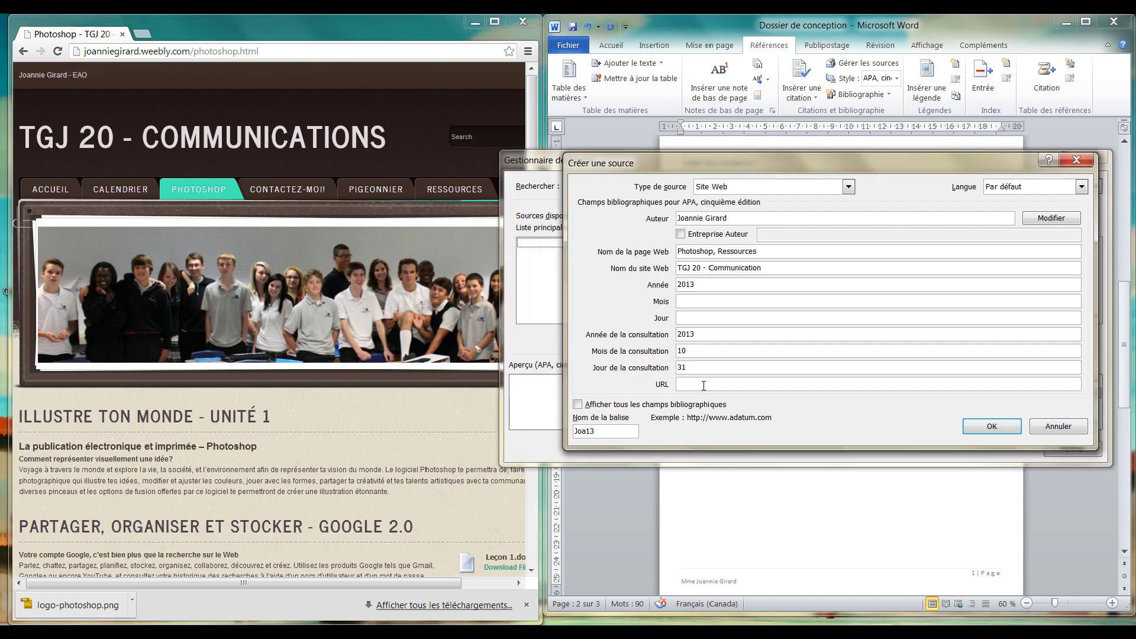
key("ctrl+v")
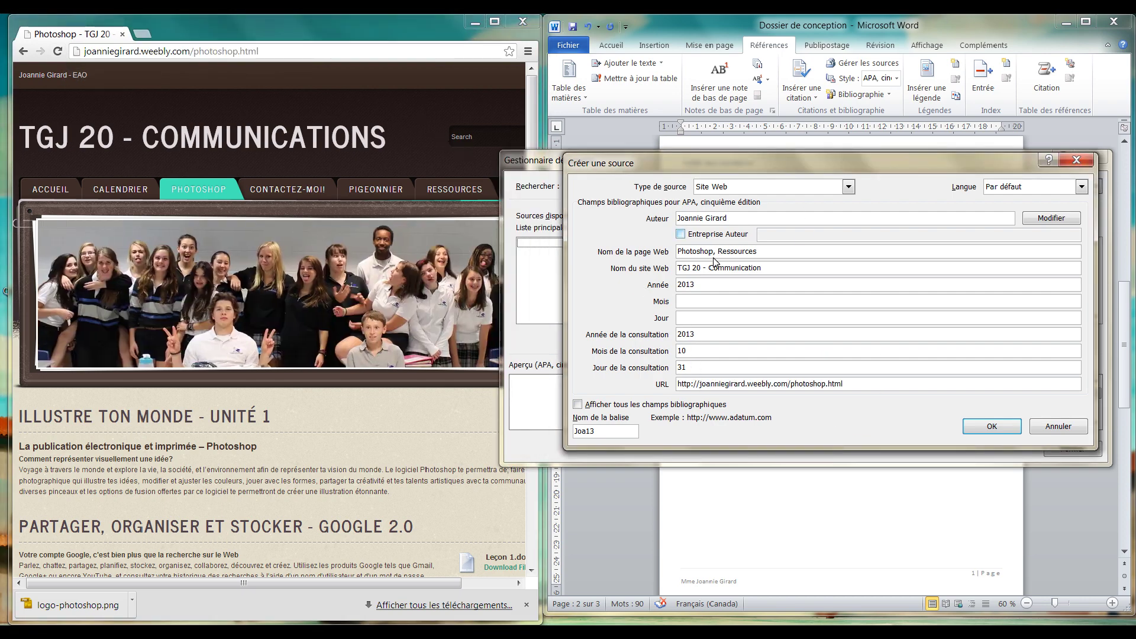
Step: Set the source language to Français (Canada), save the source, and select its entries in the active and master lists
left_click(1020, 189)
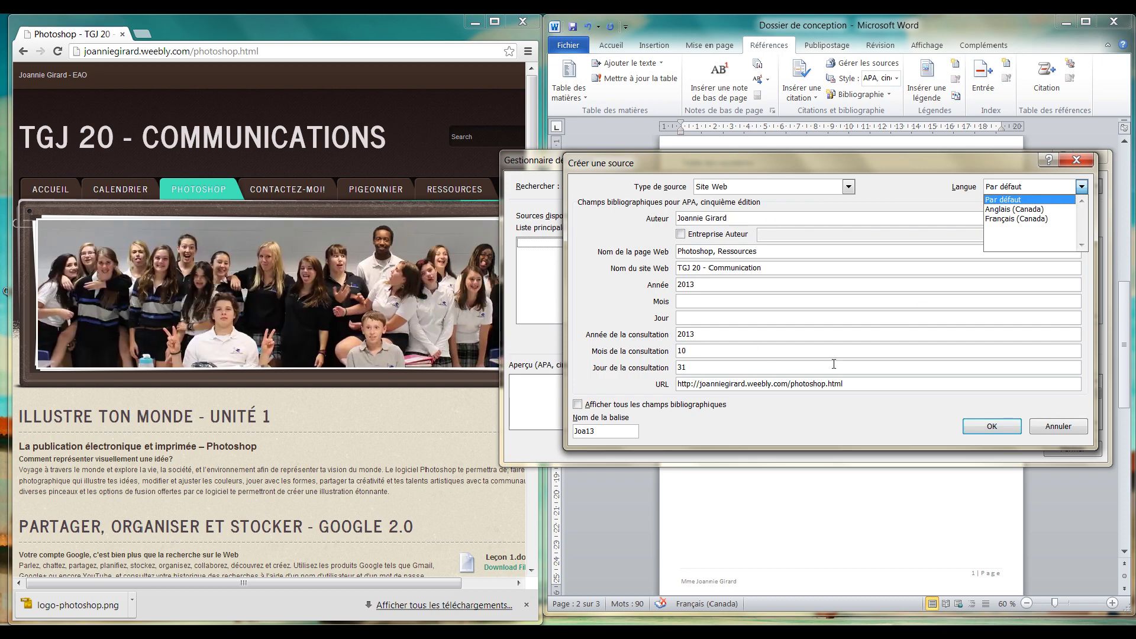
left_click(996, 219)
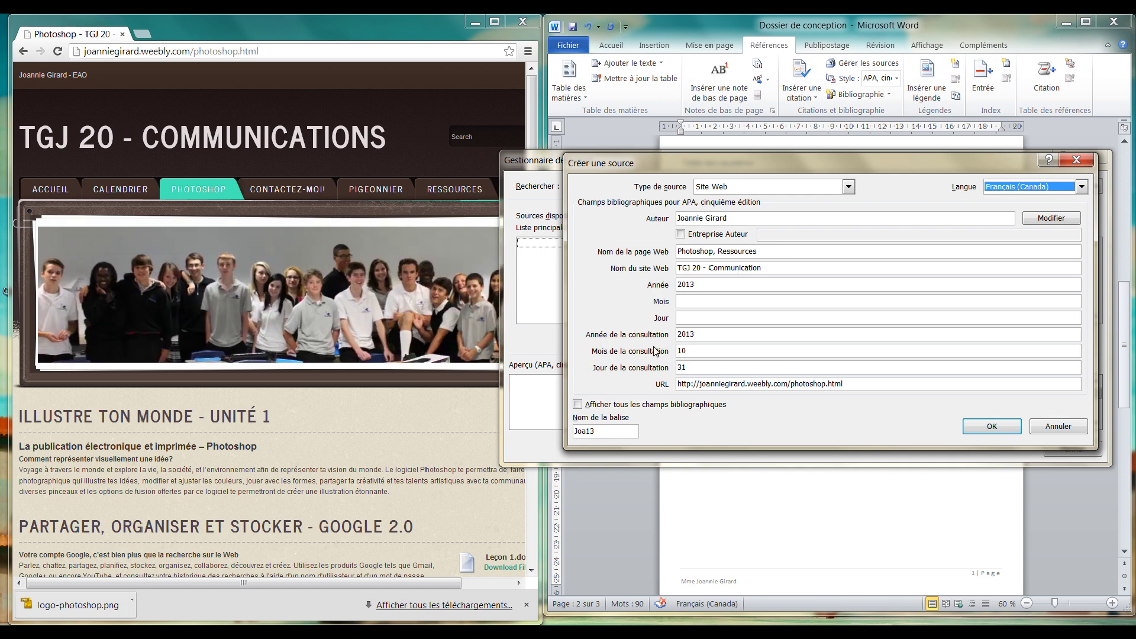
left_click(1012, 431)
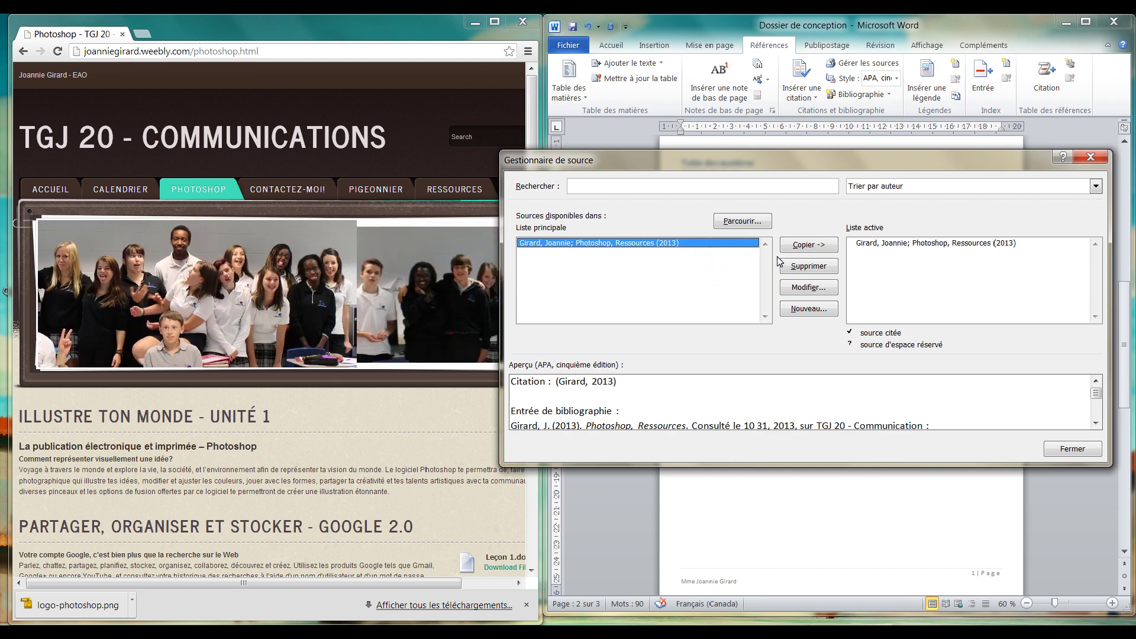
left_click(893, 248)
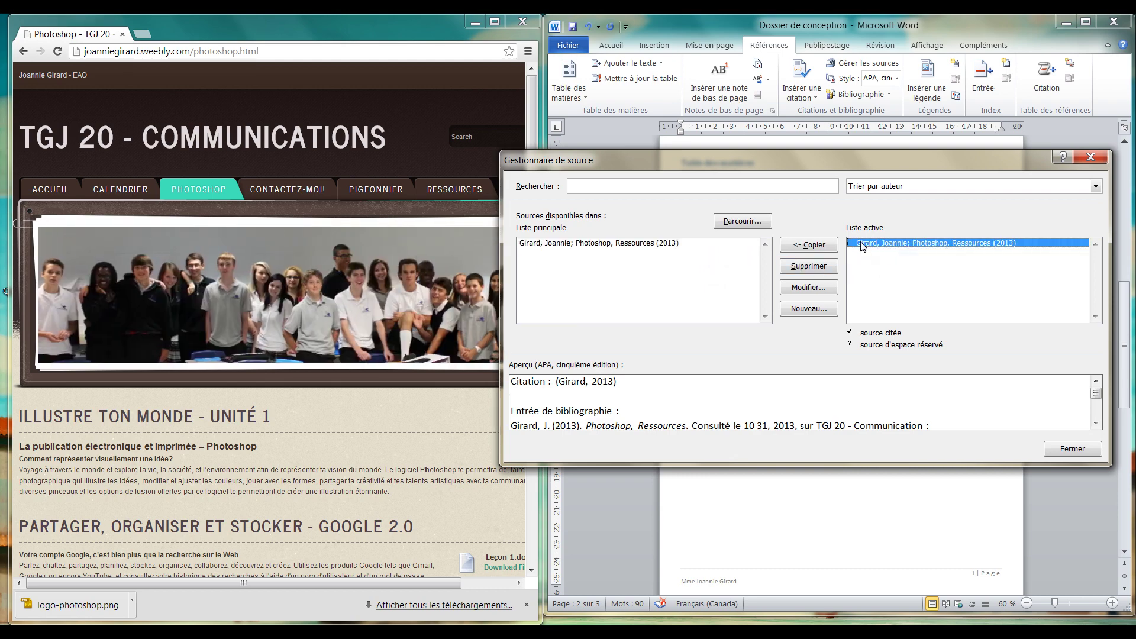
left_click(610, 243)
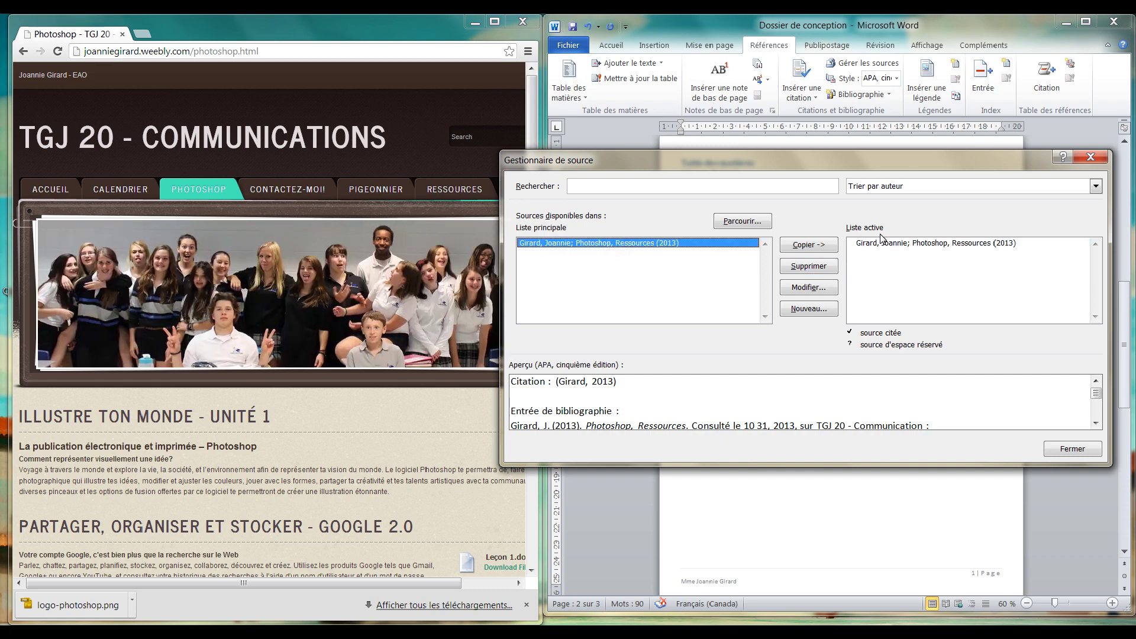
Step: Start a second website source and open ctrlpaint.com/library from the course website's Ressources page, dismissing the translation offer
left_click(821, 309)
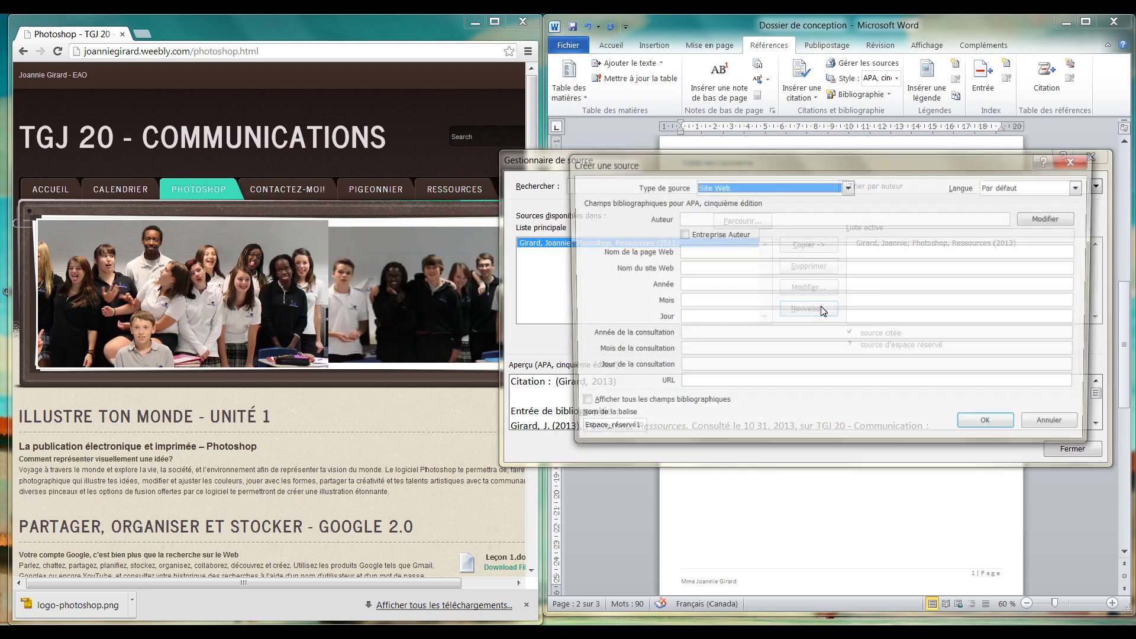
left_click(450, 189)
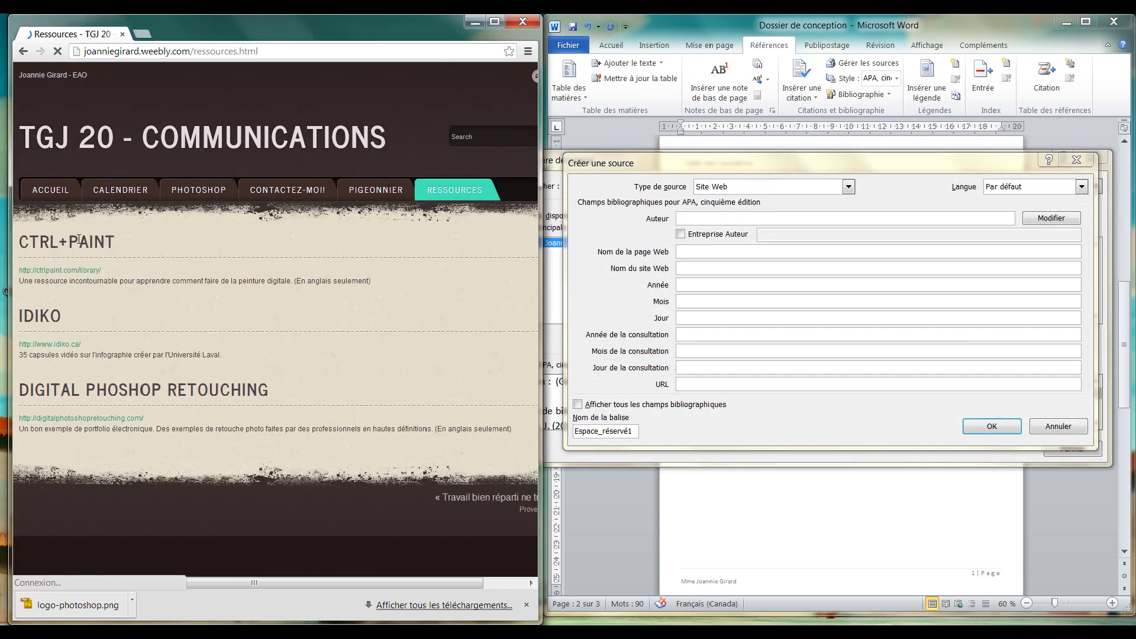
left_click(80, 273)
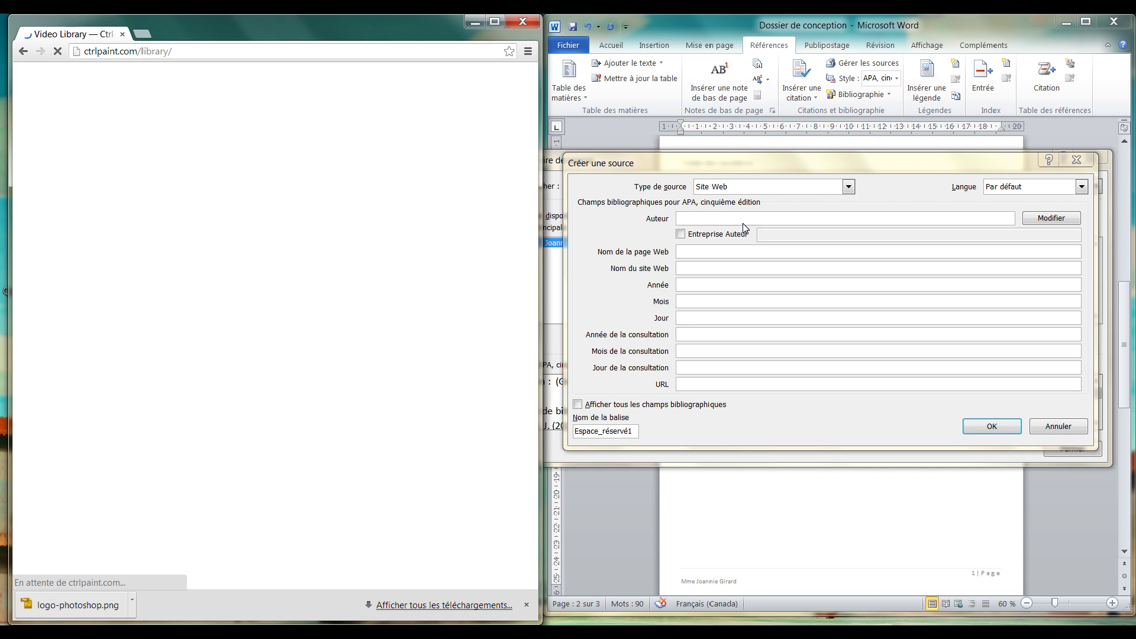
left_click(719, 252)
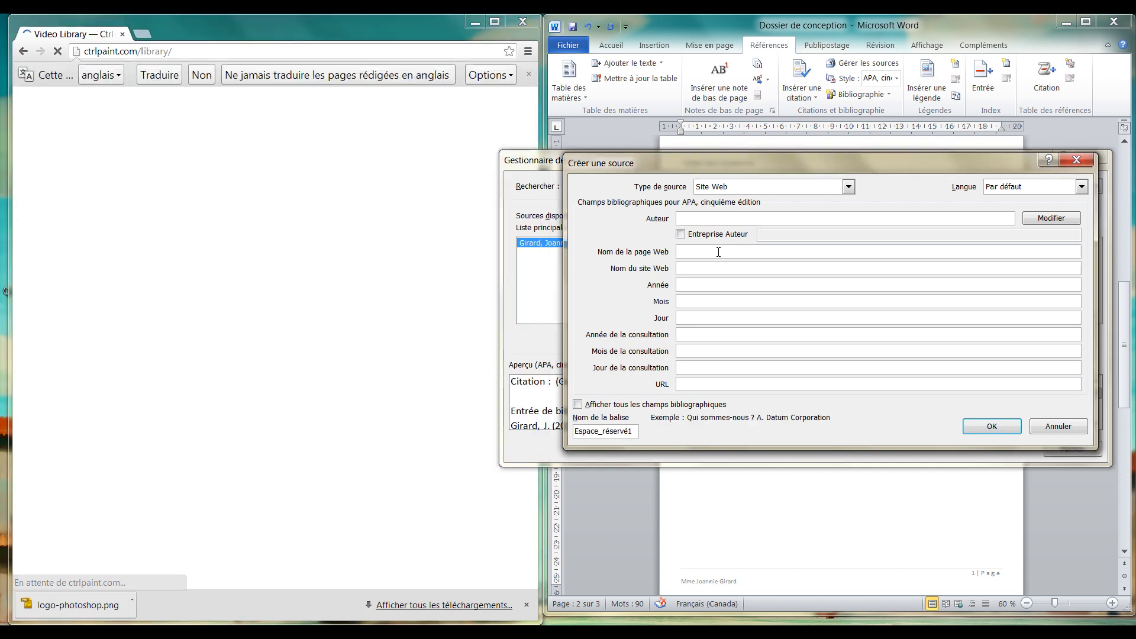
left_click(528, 73)
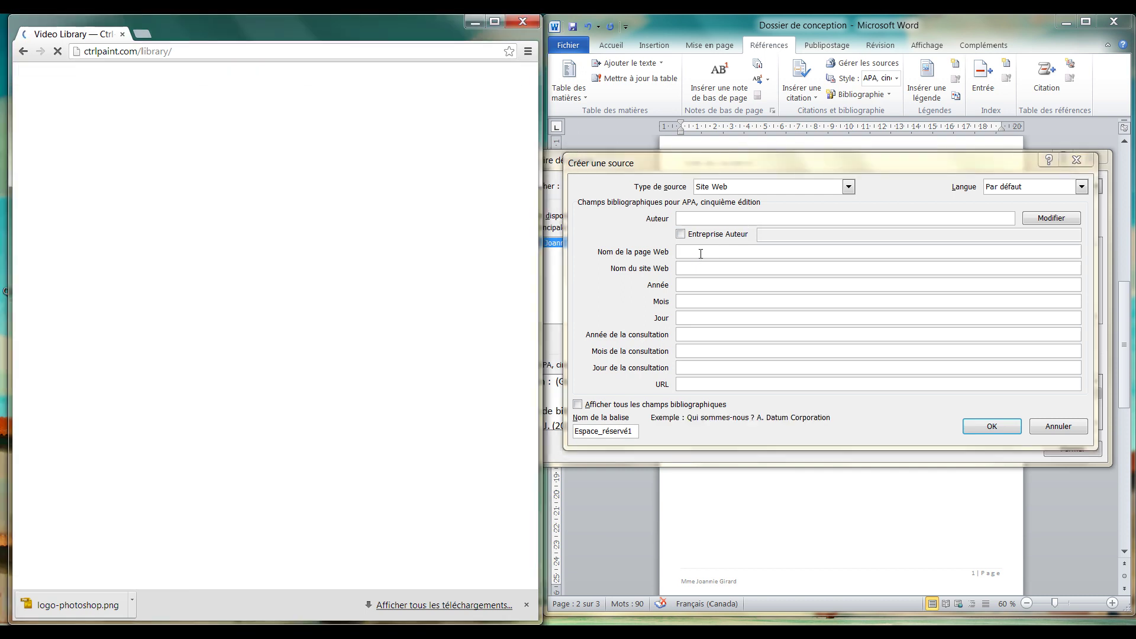
left_click(701, 253)
type("CTRL")
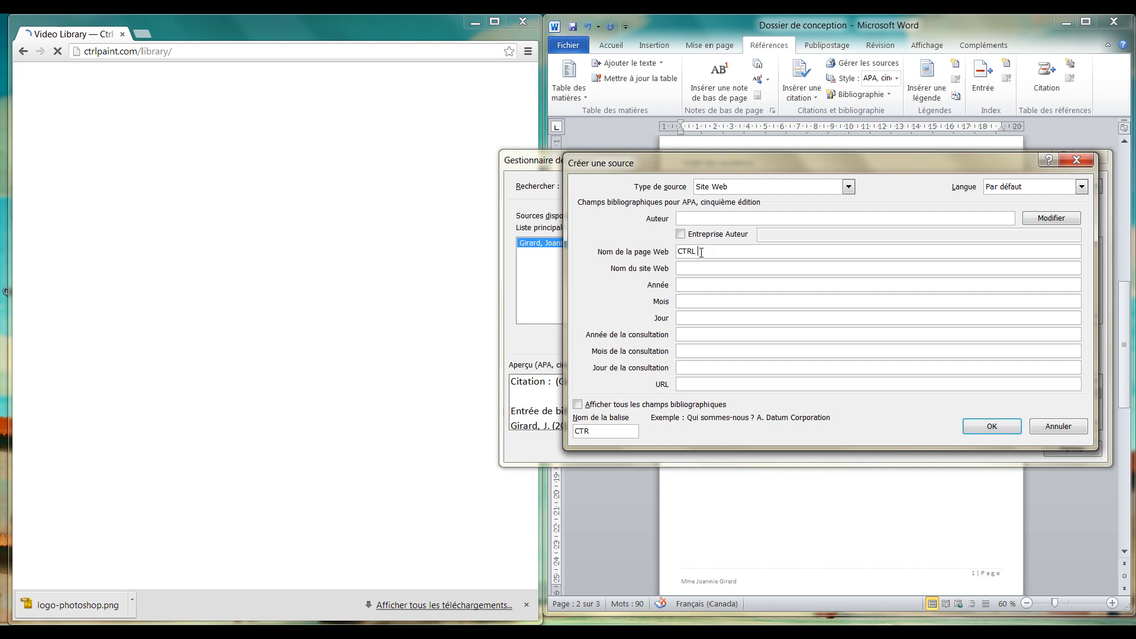
type(" +")
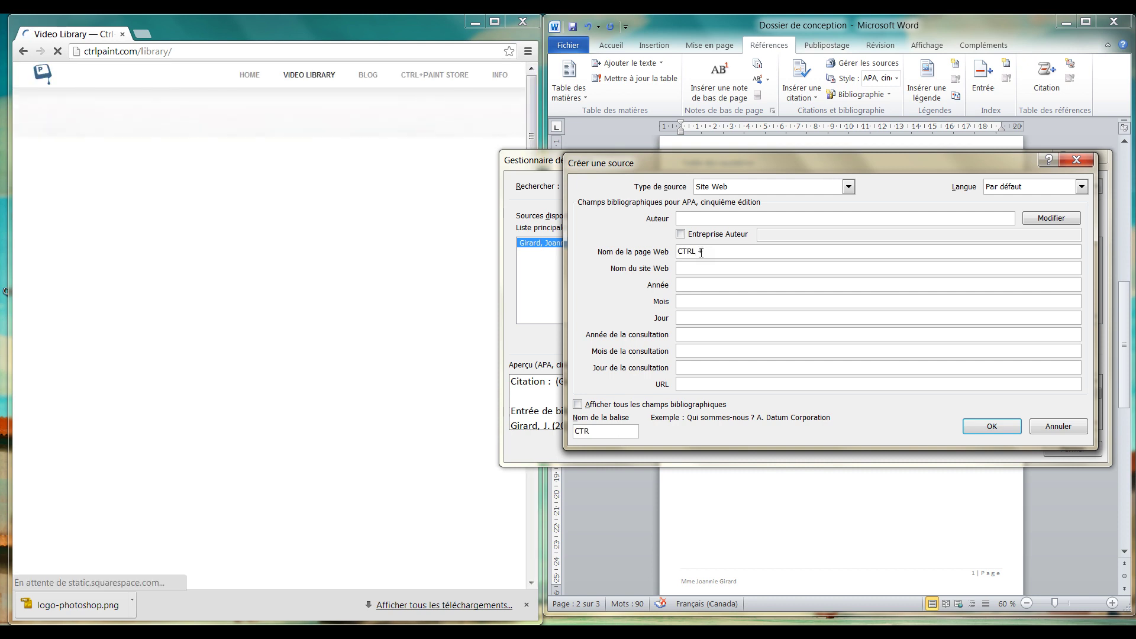
type(" Paint")
key("BackSpace")
key("BackSpace")
key("BackSpace")
key("BackSpace")
key("BackSpace")
key("BackSpace")
key("BackSpace")
key("BackSpace")
key("BackSpace")
key("BackSpace")
key("BackSpace")
key("BackSpace")
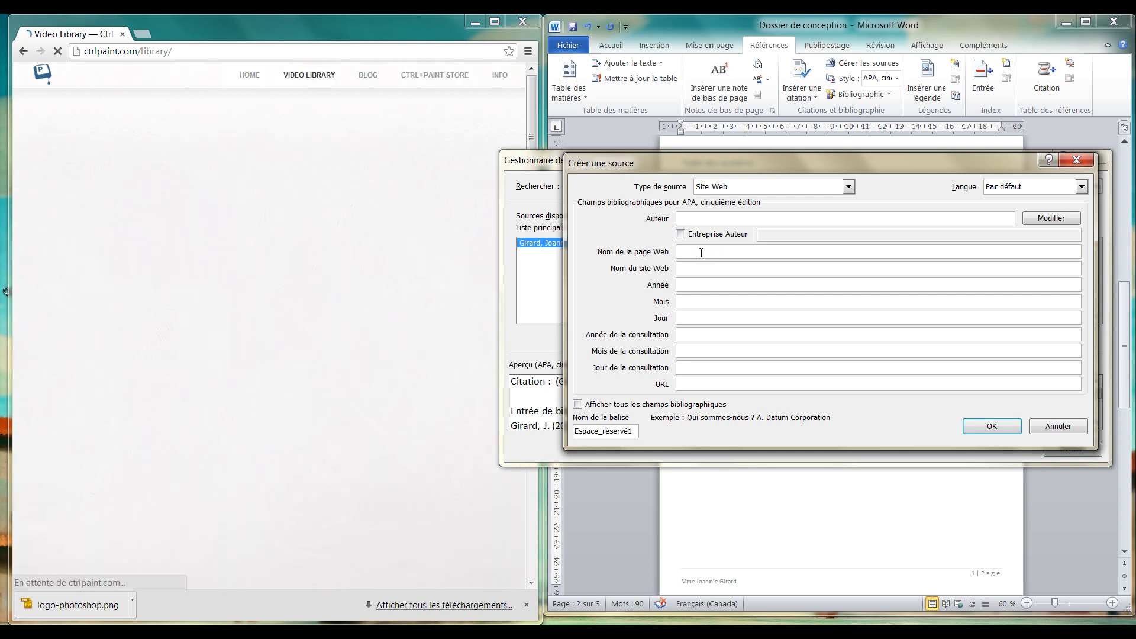
Step: Enter Library as the new source's web page name and Ctrl+Paint as its website name
type("Library")
key("Tab")
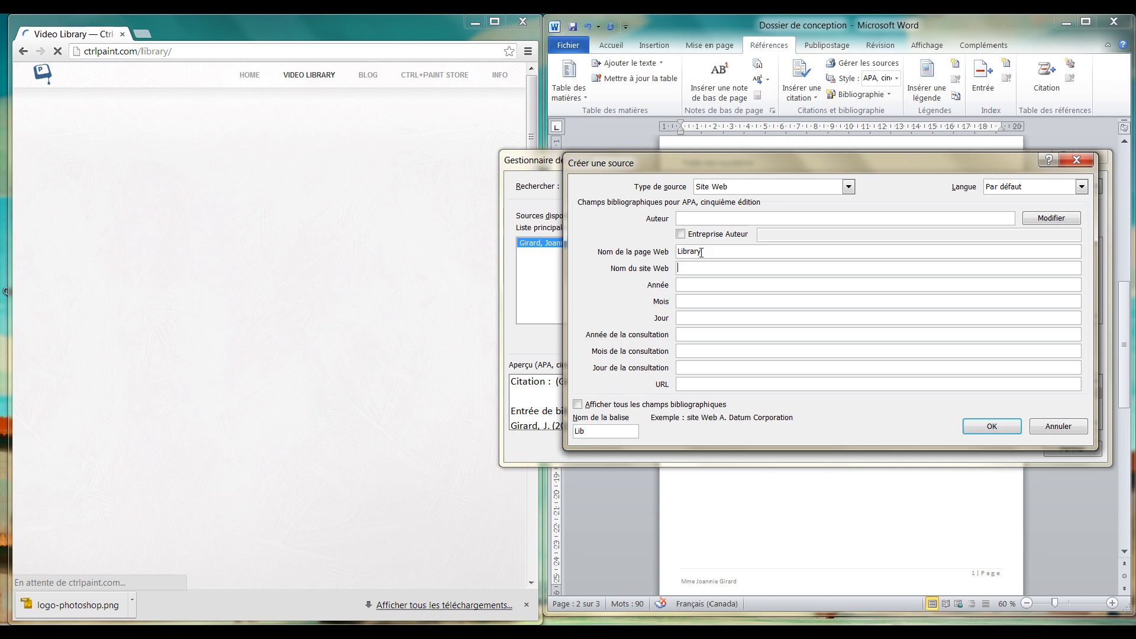
type("Ctrl+Paint")
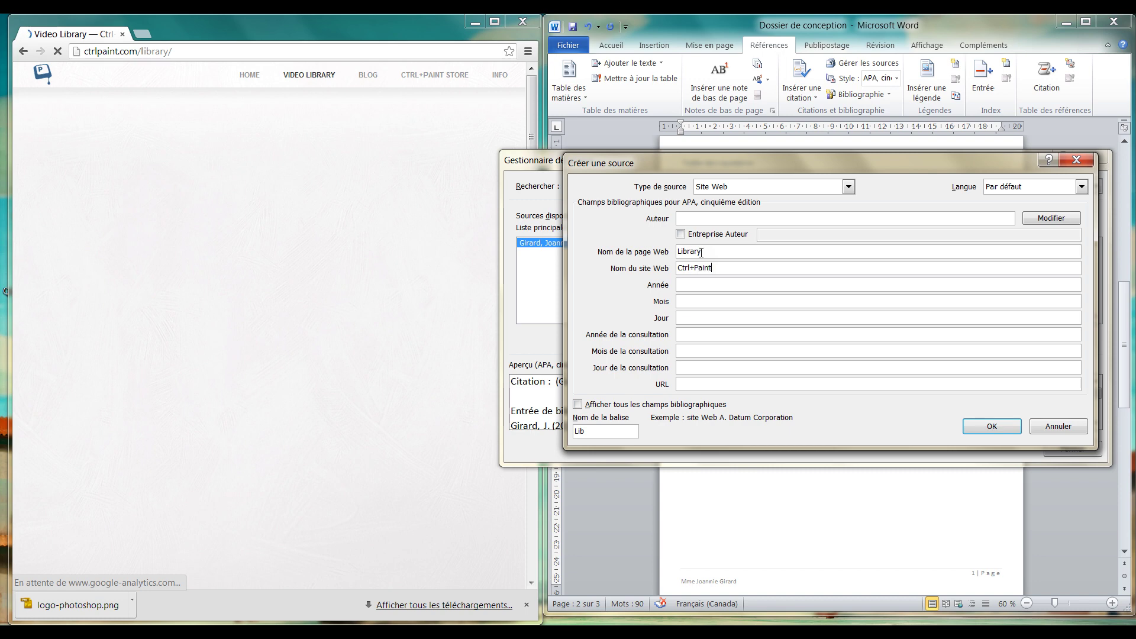
left_click(704, 284)
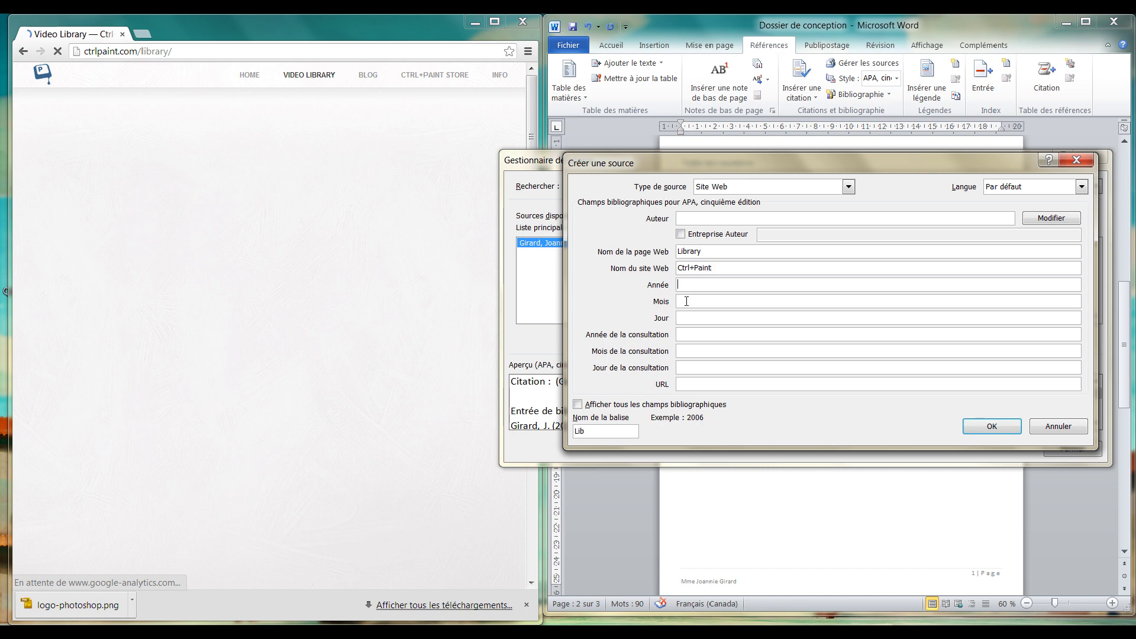
left_click(526, 605)
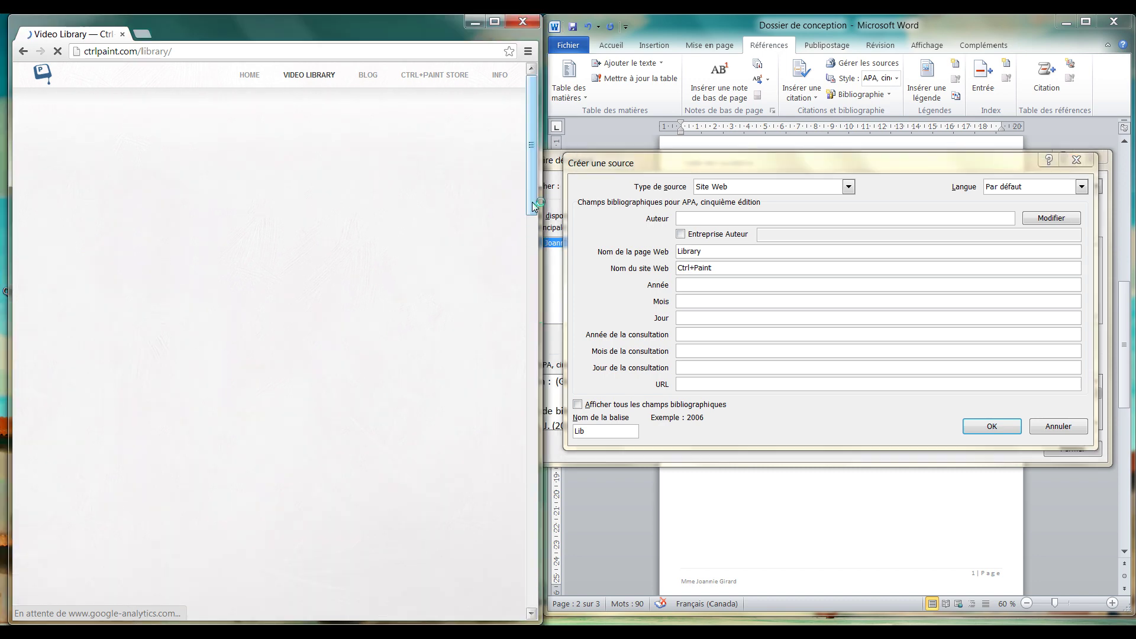
left_click(745, 286)
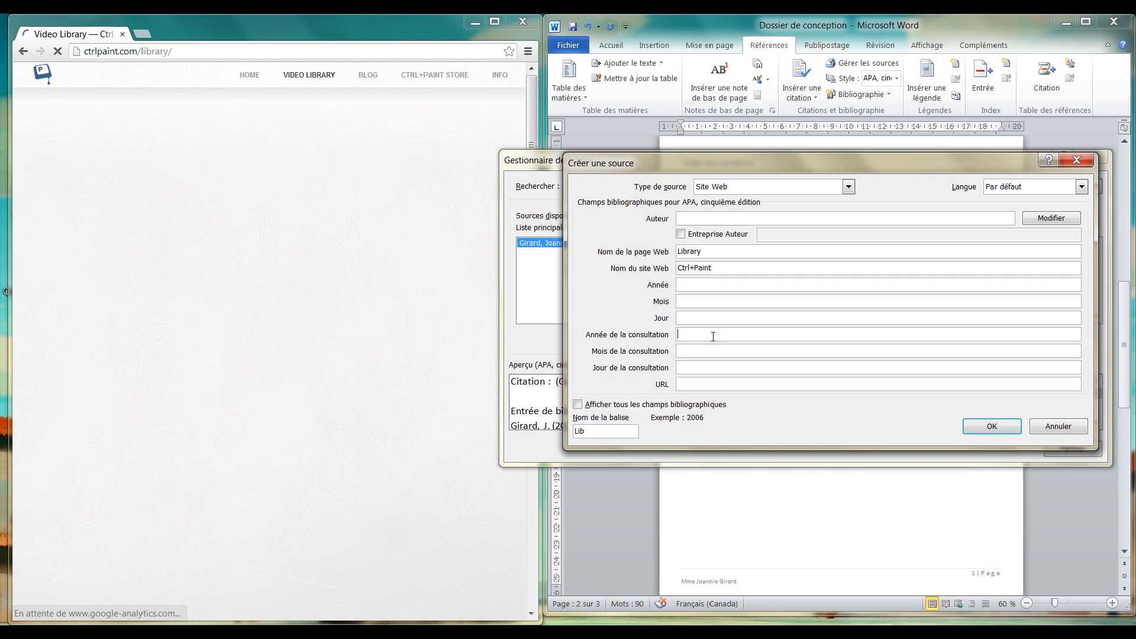
type("2013")
left_click(704, 352)
type("10")
left_click(693, 364)
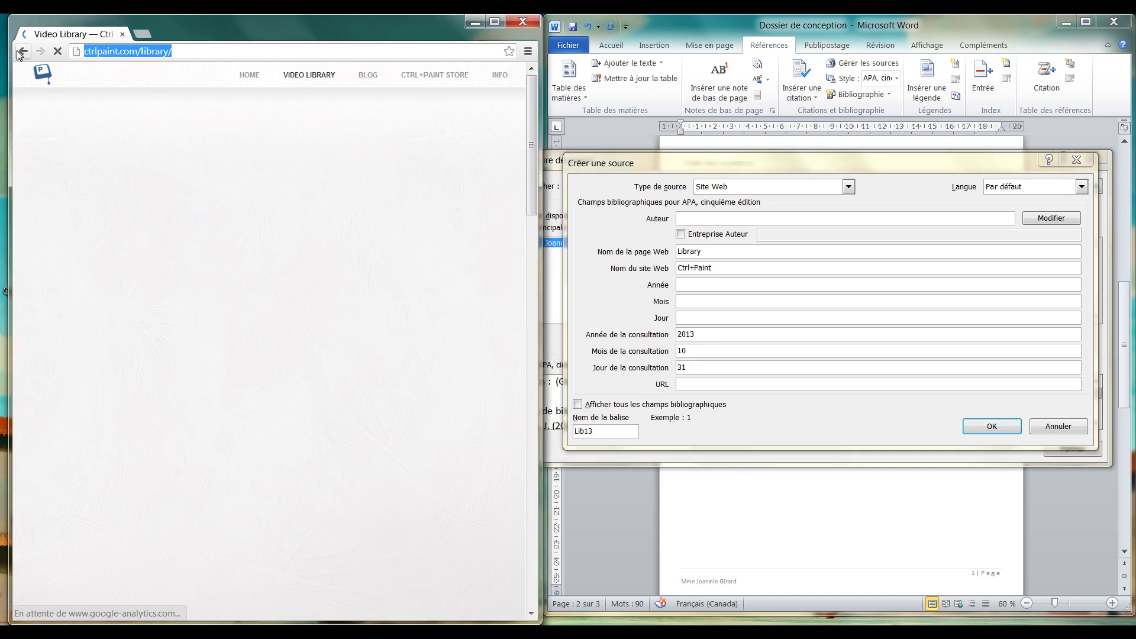
left_click(721, 384)
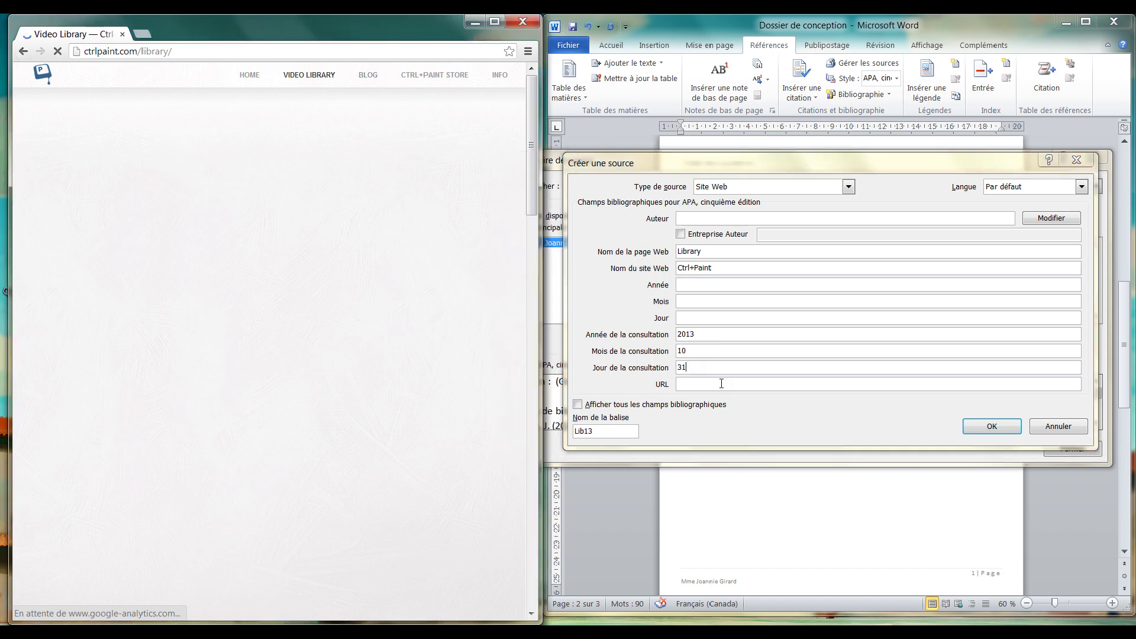
type("http://ctrlpaint.com/library/")
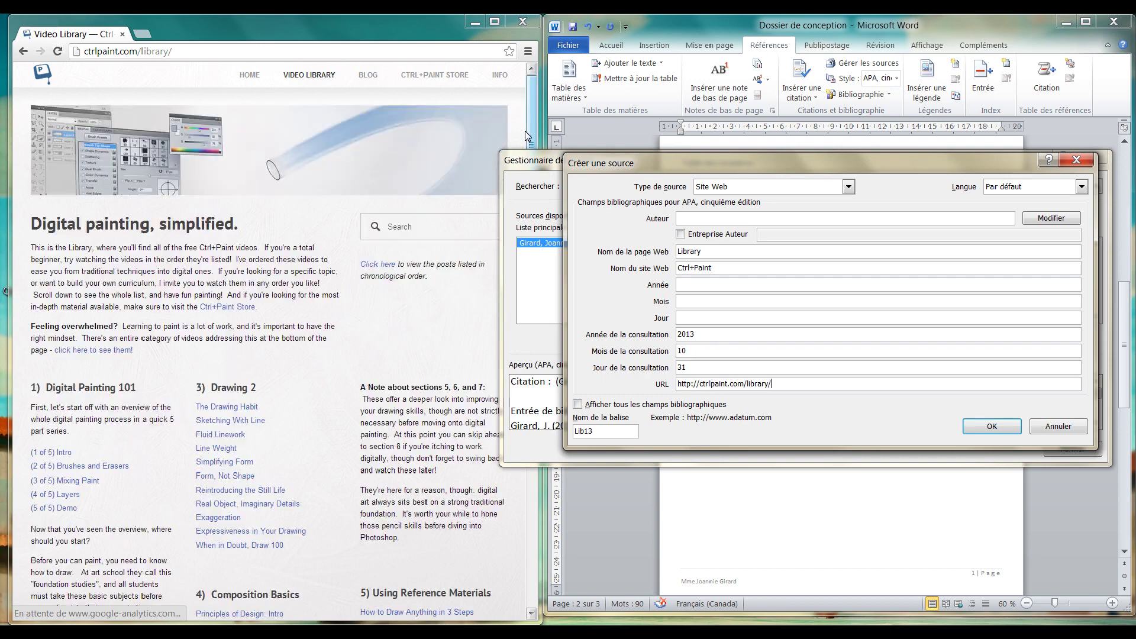
Step: Look through the Ctrl+Paint library page for author details and open the site's About / Contact page
left_click_drag(527, 132, 541, 552)
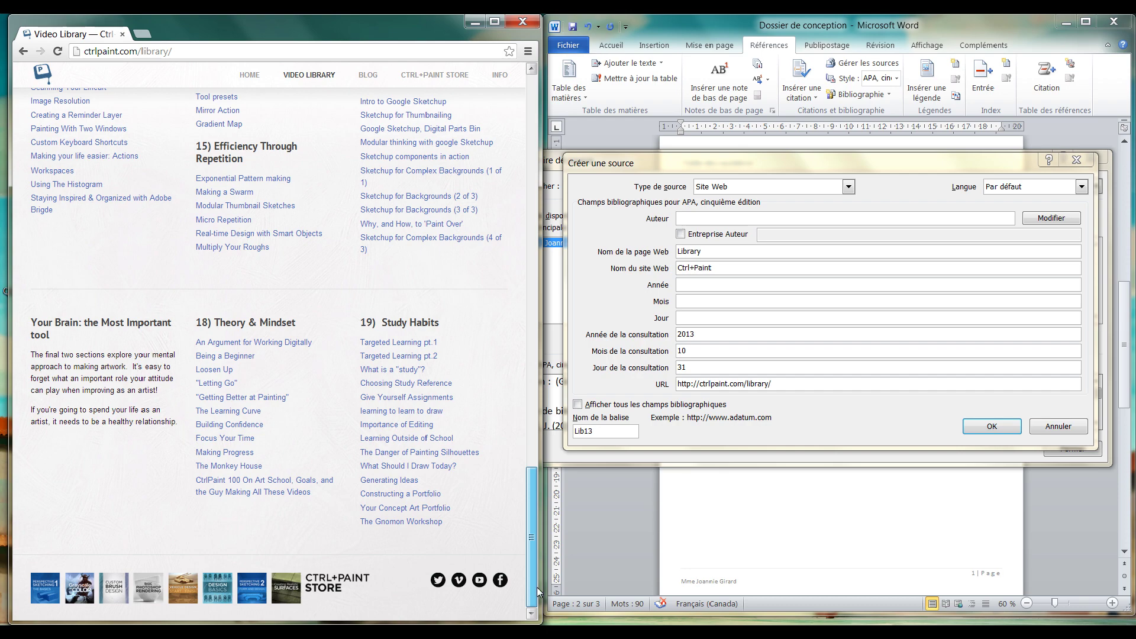
left_click_drag(539, 568, 535, 104)
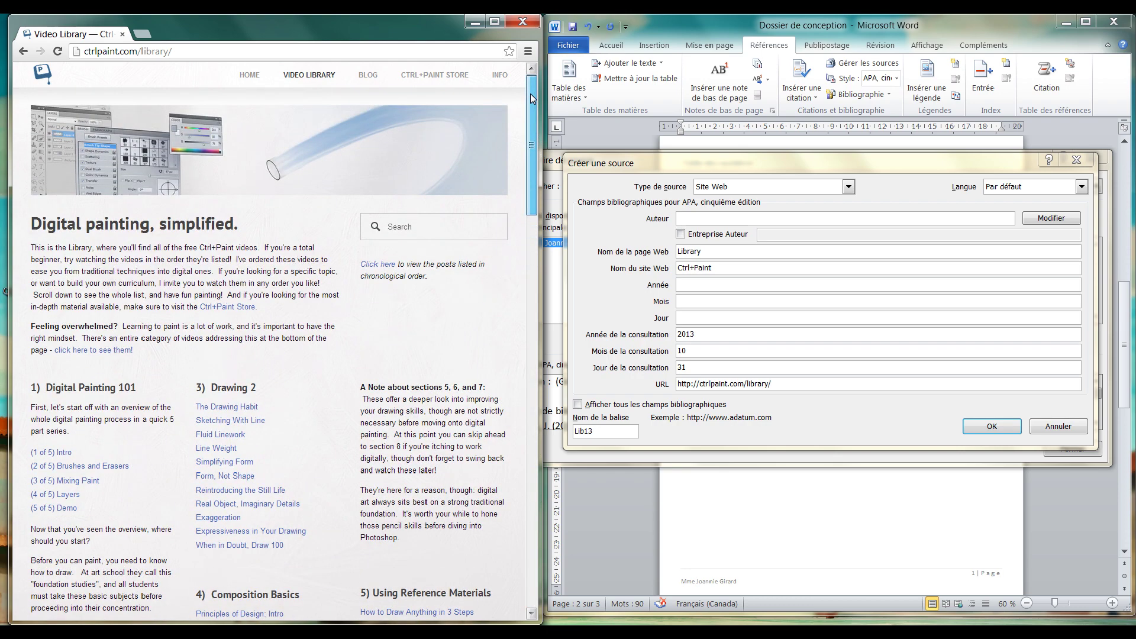
mouse_move(506, 75)
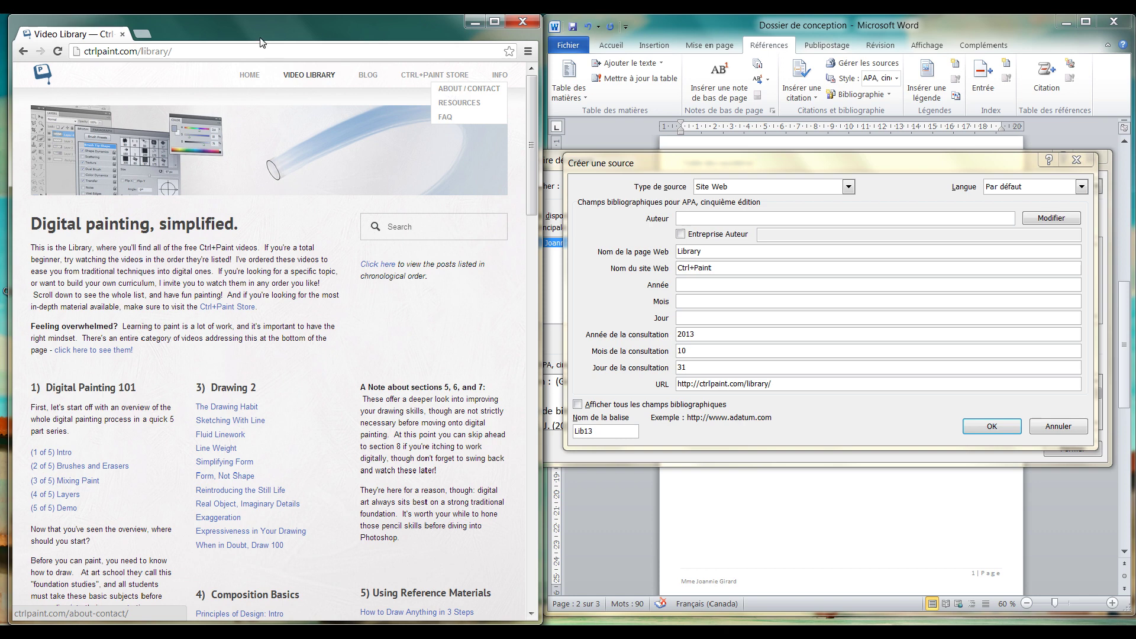
left_click(452, 94)
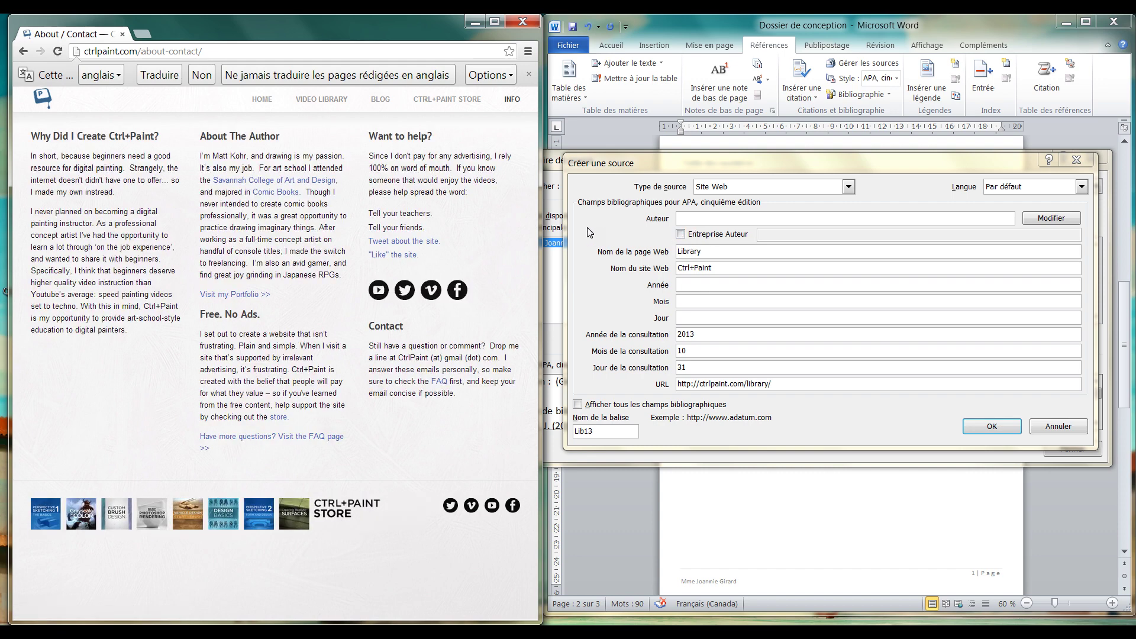
Step: Enter the full name given under About The Author on the Ctrl+Paint site as the source's author
left_click_drag(213, 156, 246, 159)
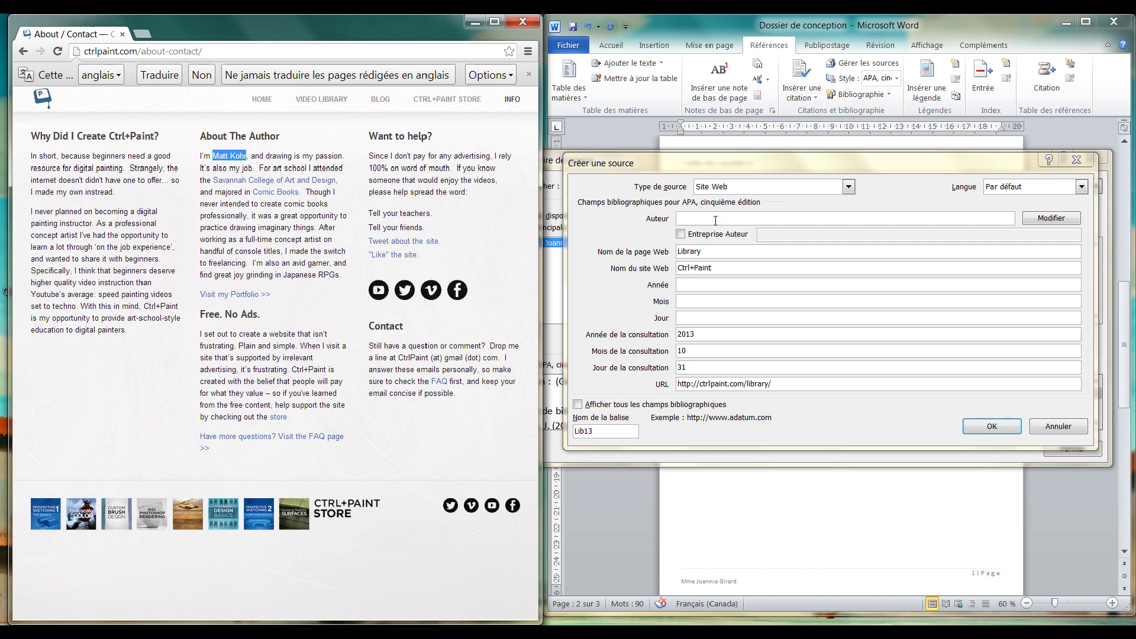
left_click(712, 219)
type("Matt")
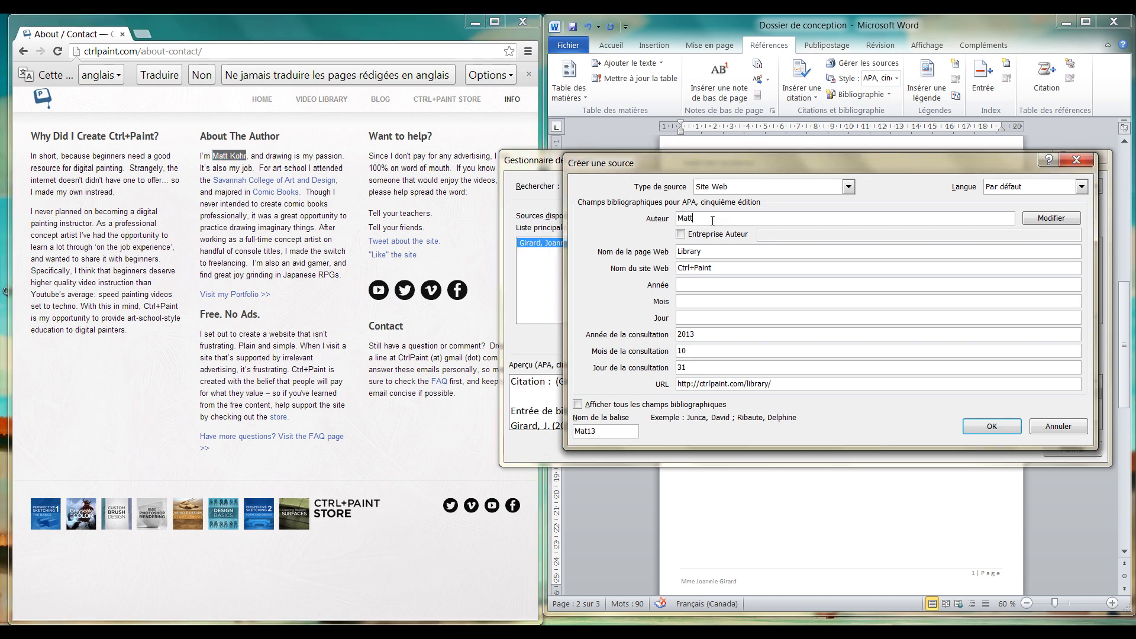
type(" Kohr")
left_click(445, 450)
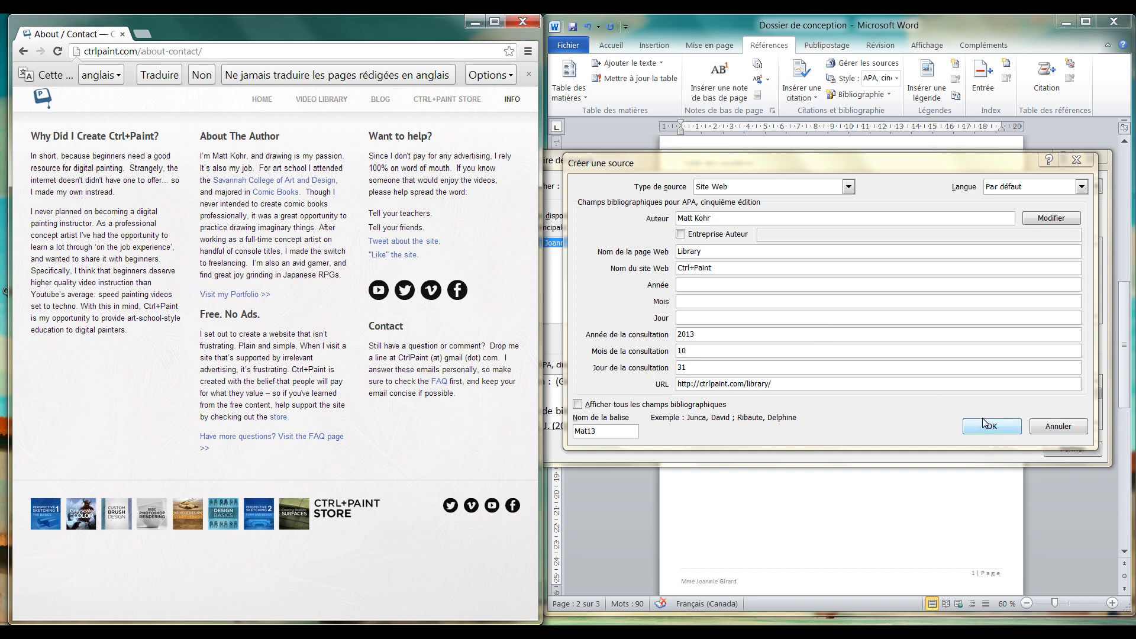
Step: Save the Library source with its language set to Français (Canada) and close the source manager
left_click(1022, 187)
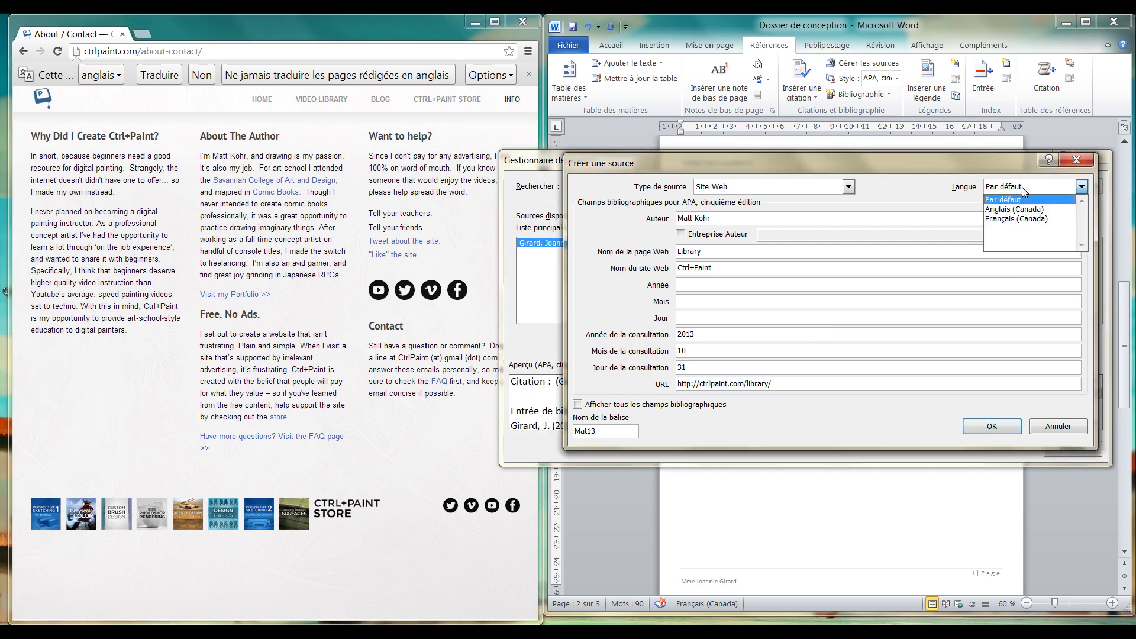
left_click(1025, 217)
left_click(994, 427)
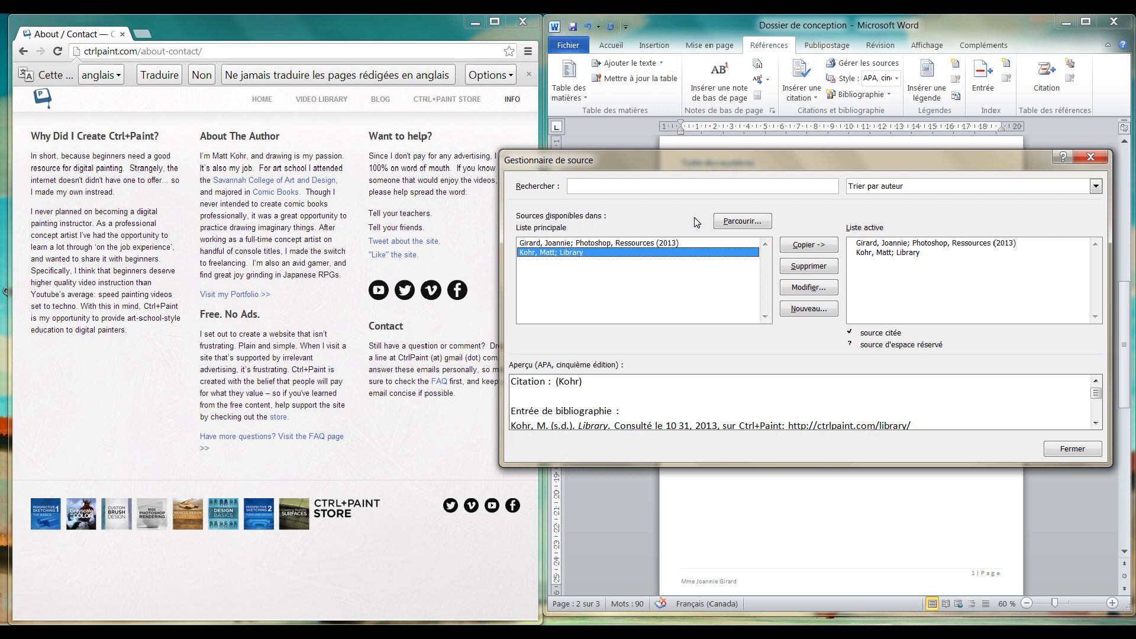
left_click(1059, 448)
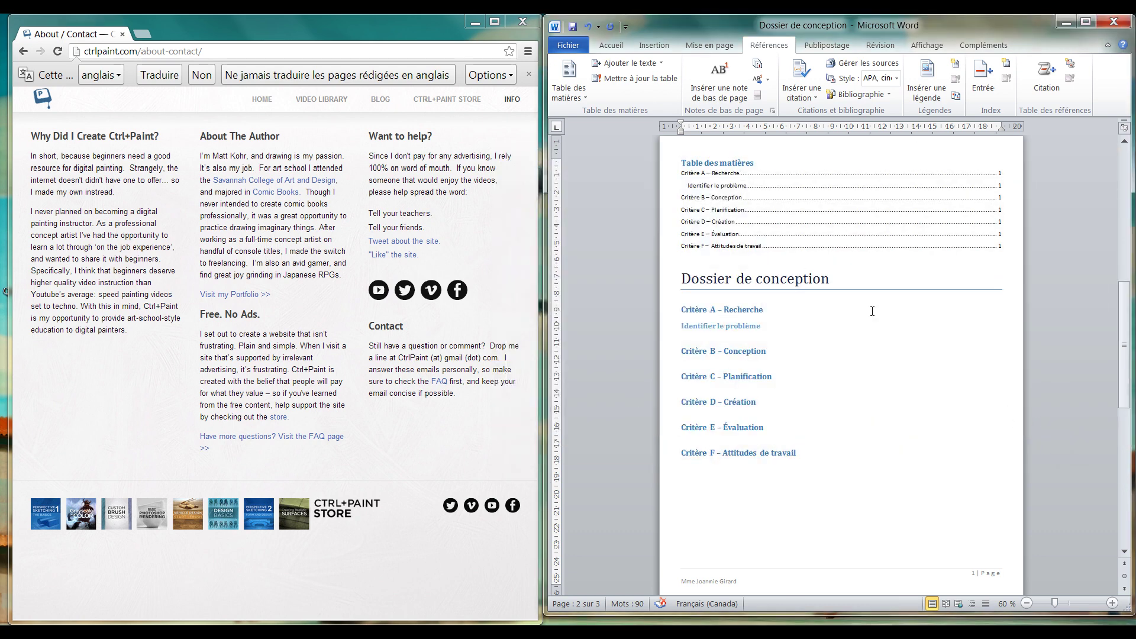
Step: Insert the predefined Bibliographie block below the Critère F – Attitudes de travail heading
left_click(864, 96)
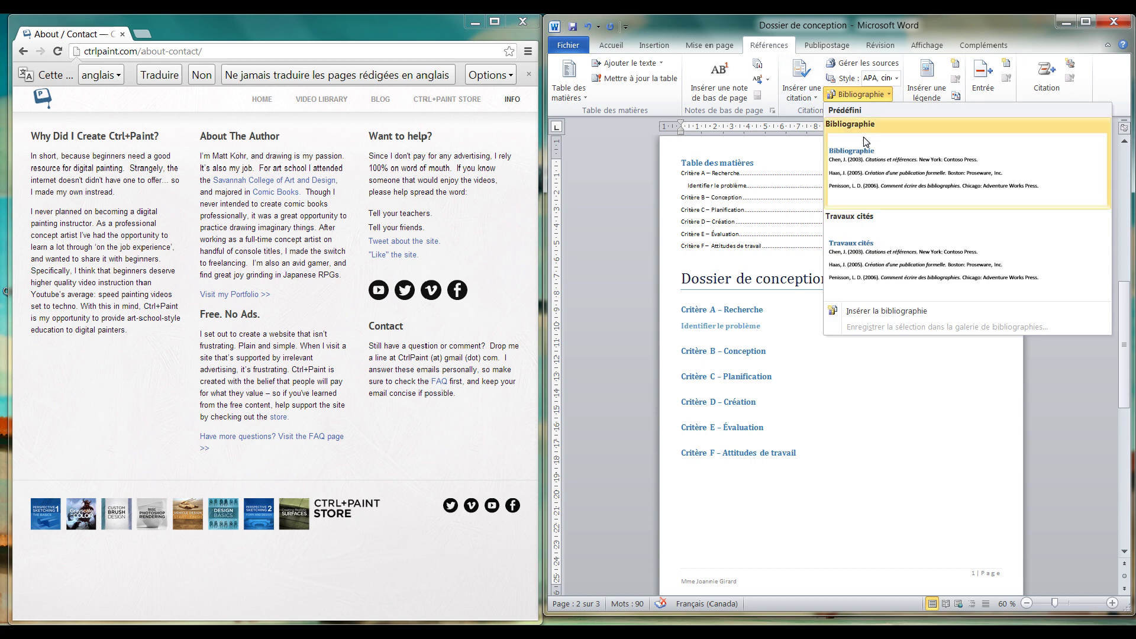
left_click(873, 174)
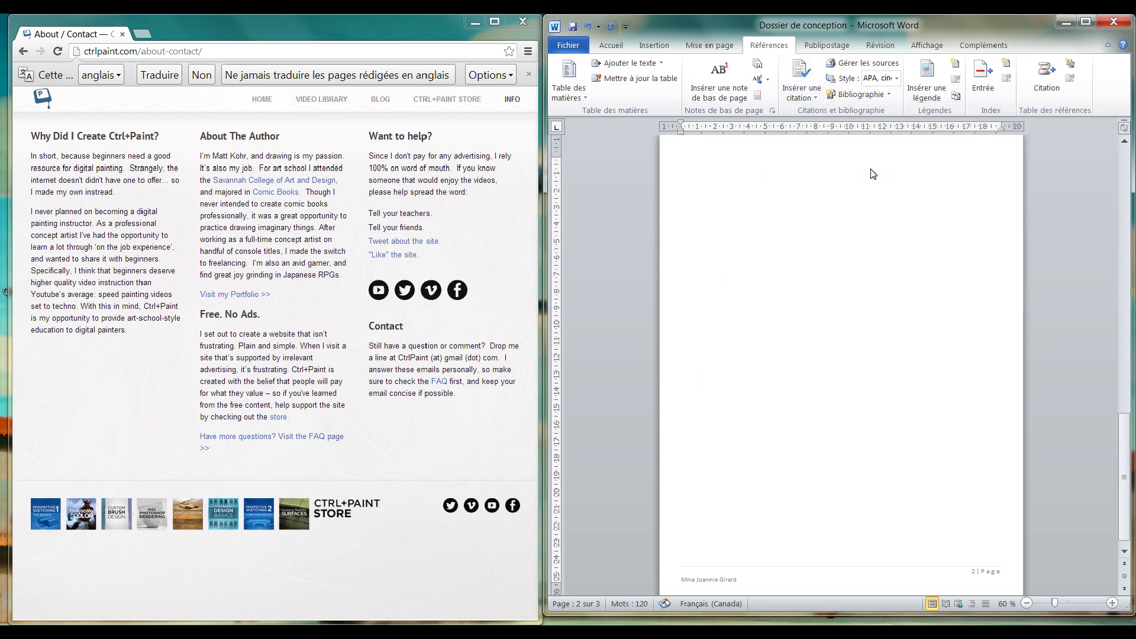
left_click_drag(1124, 438, 1123, 382)
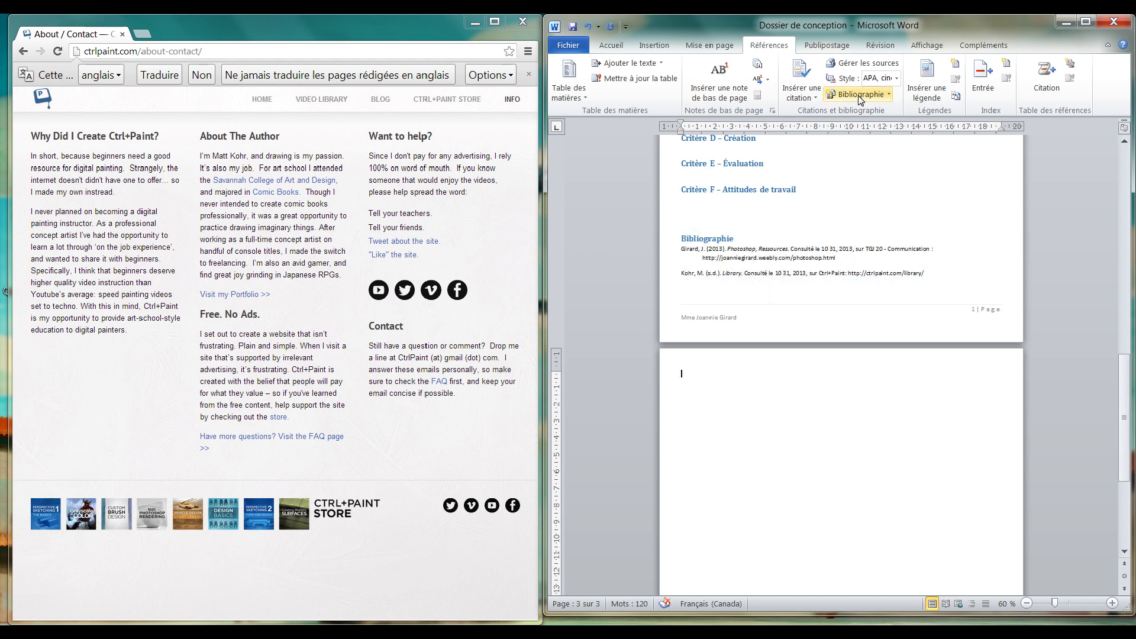
Step: Delete the Library source from the active list in the source manager and close the manager
left_click(864, 63)
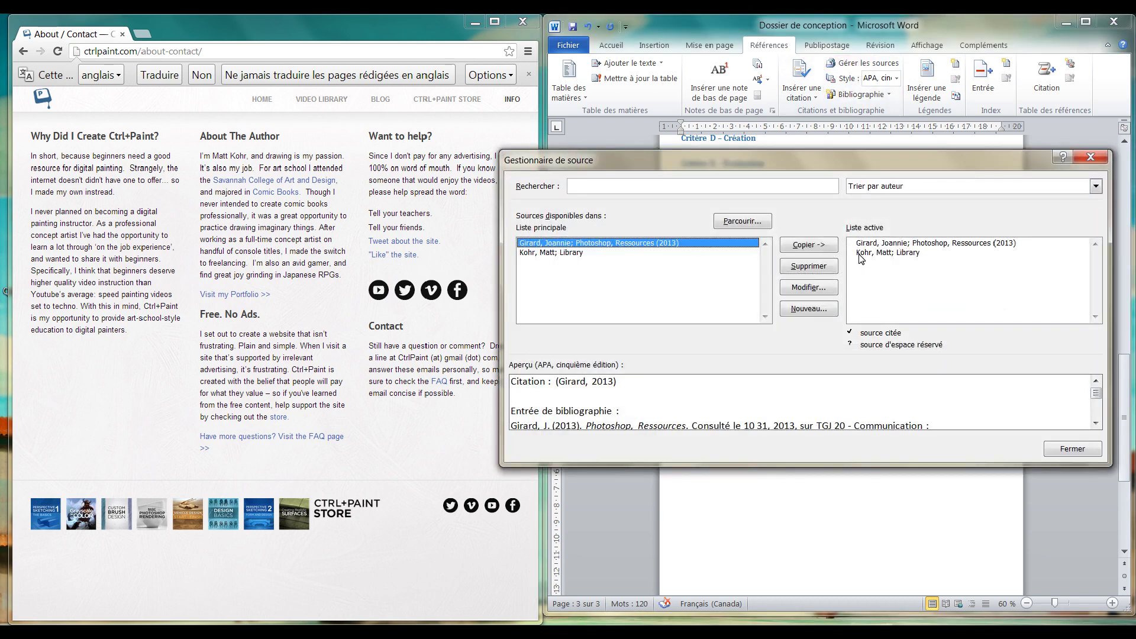
left_click(859, 247)
left_click(862, 255)
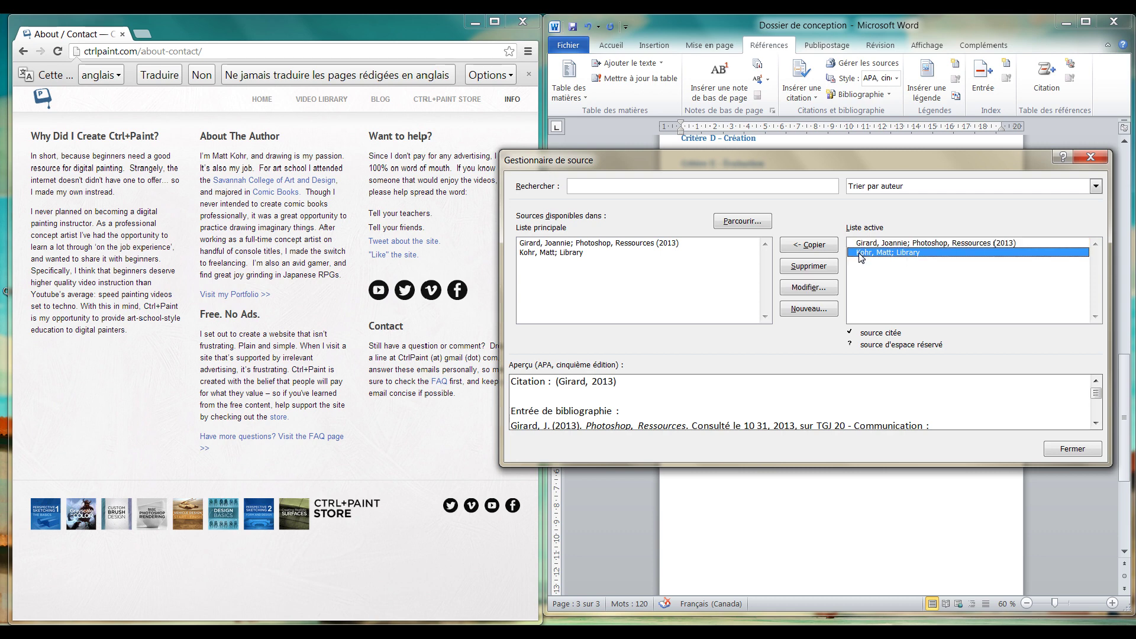
left_click(808, 266)
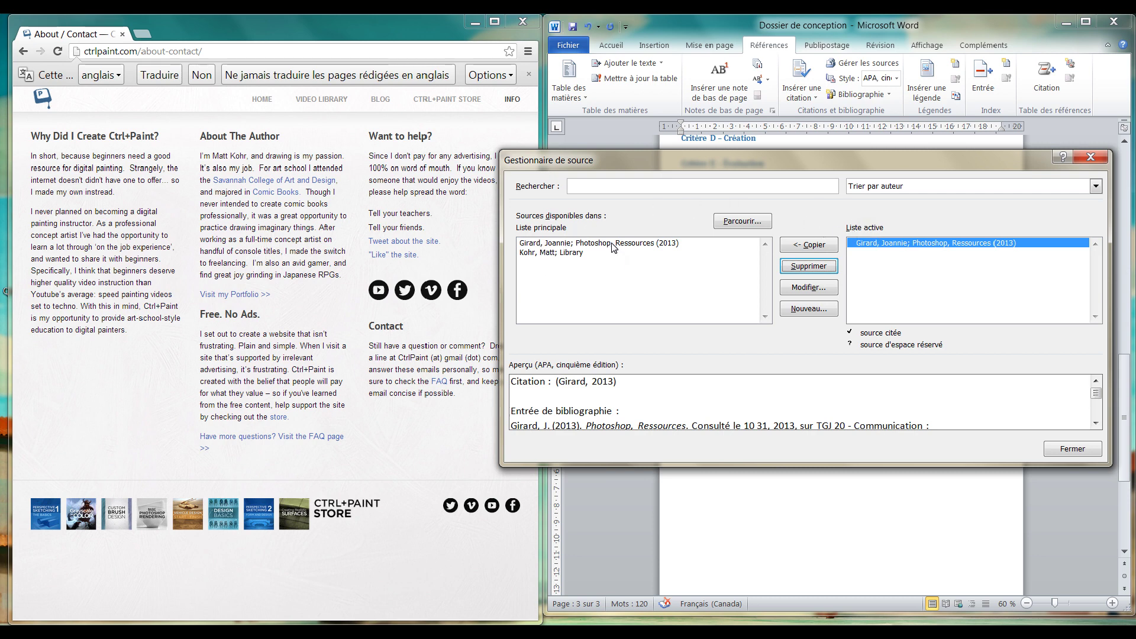
left_click(1074, 452)
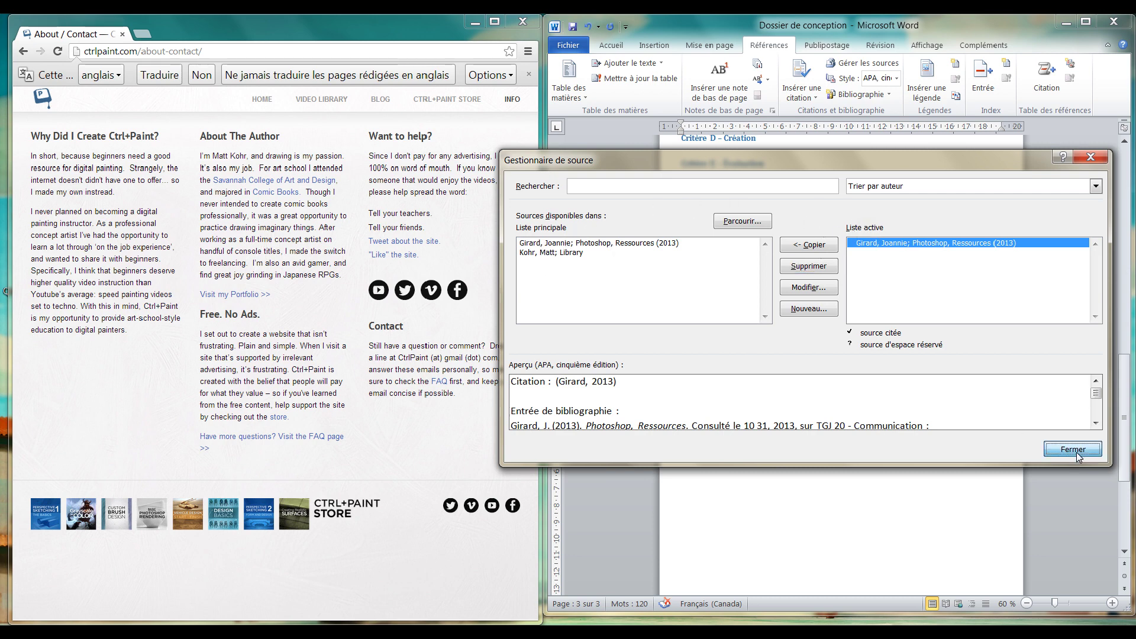
Step: Update the citations and bibliography in the inserted Bibliographie block to match the active source list
left_click(800, 273)
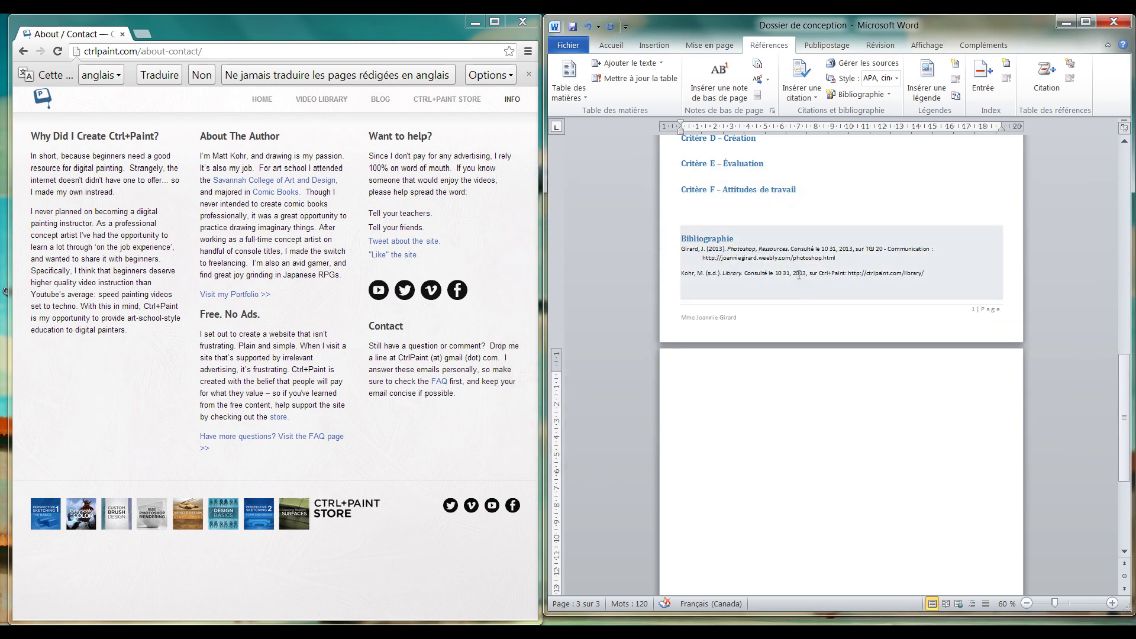
left_click(777, 223)
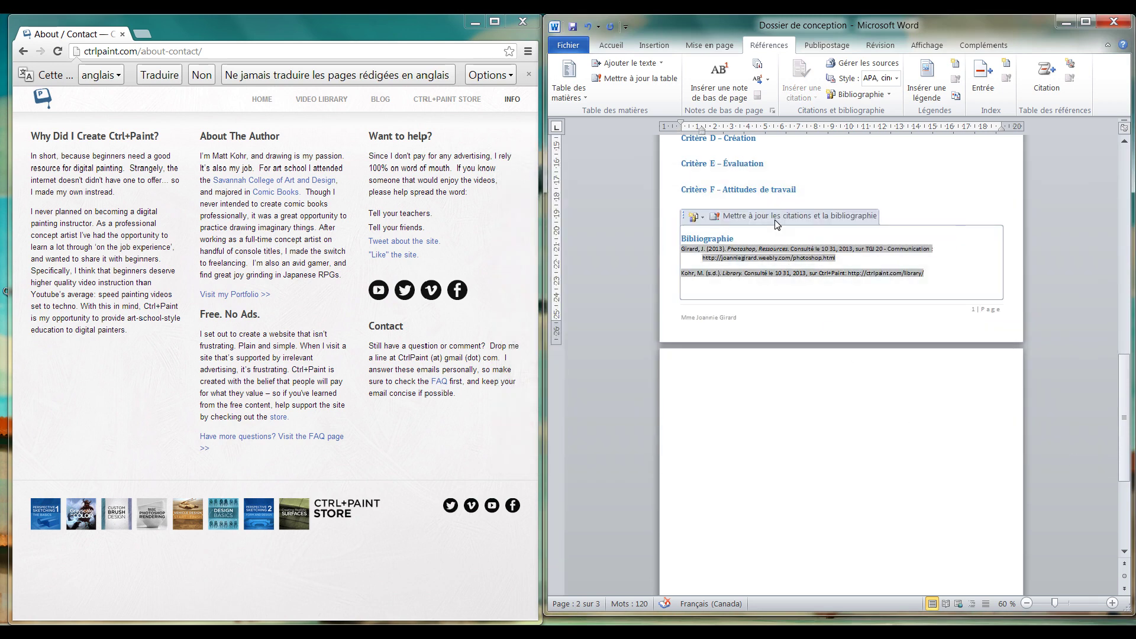
left_click(782, 352)
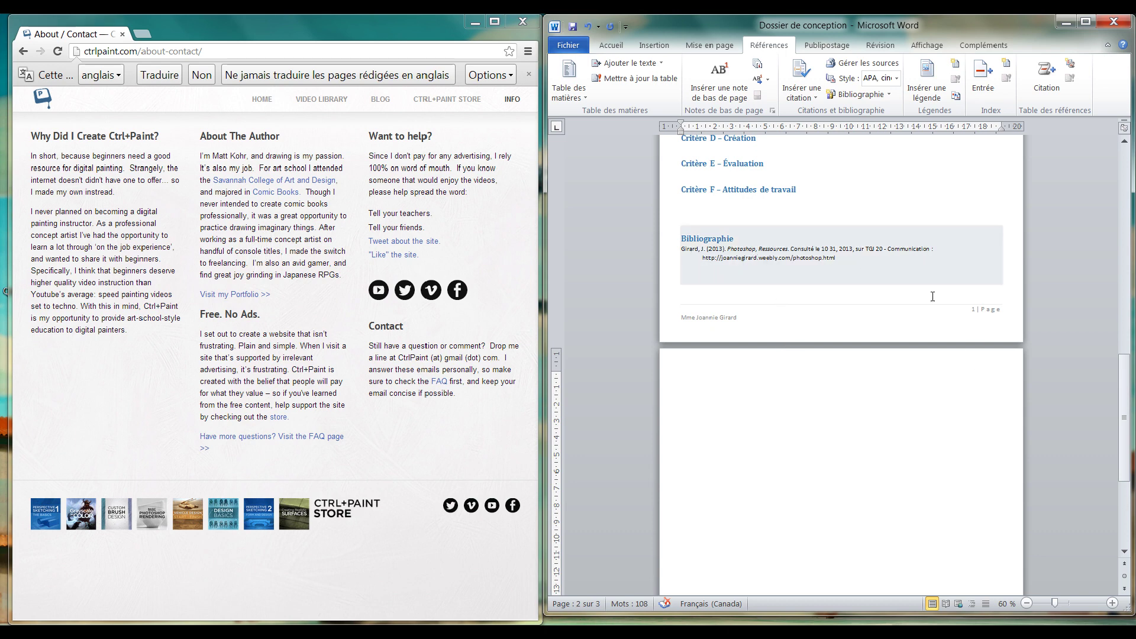
Step: Maximize the Word window, zoom to 80 %, and bring the Bibliographie section into view for examination
left_click(1089, 23)
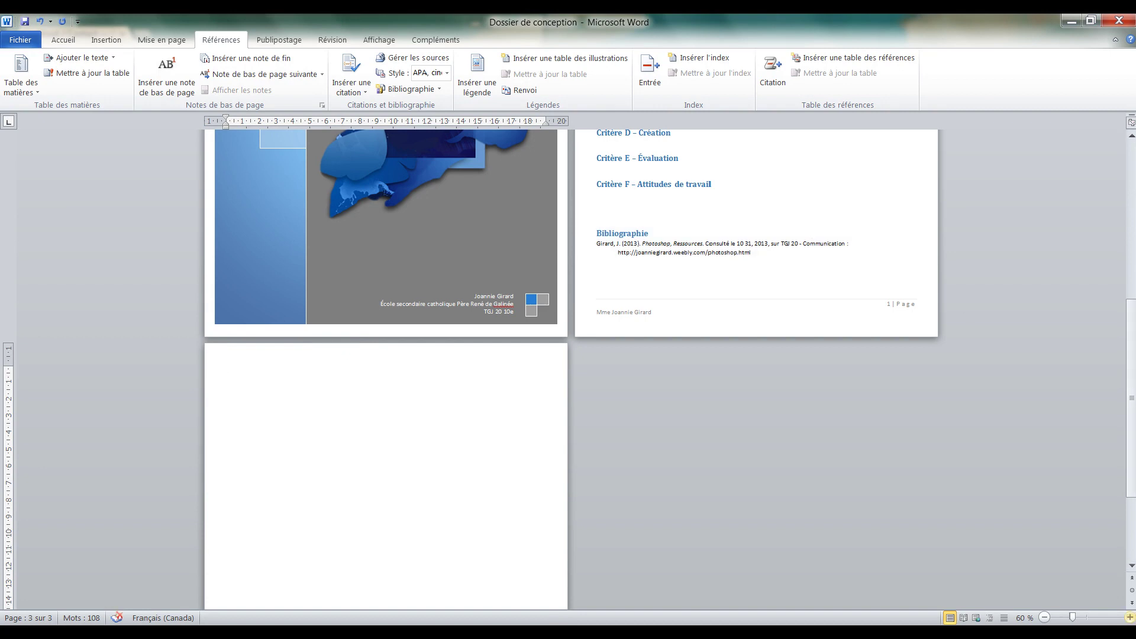
left_click(1129, 617)
left_click(1130, 617)
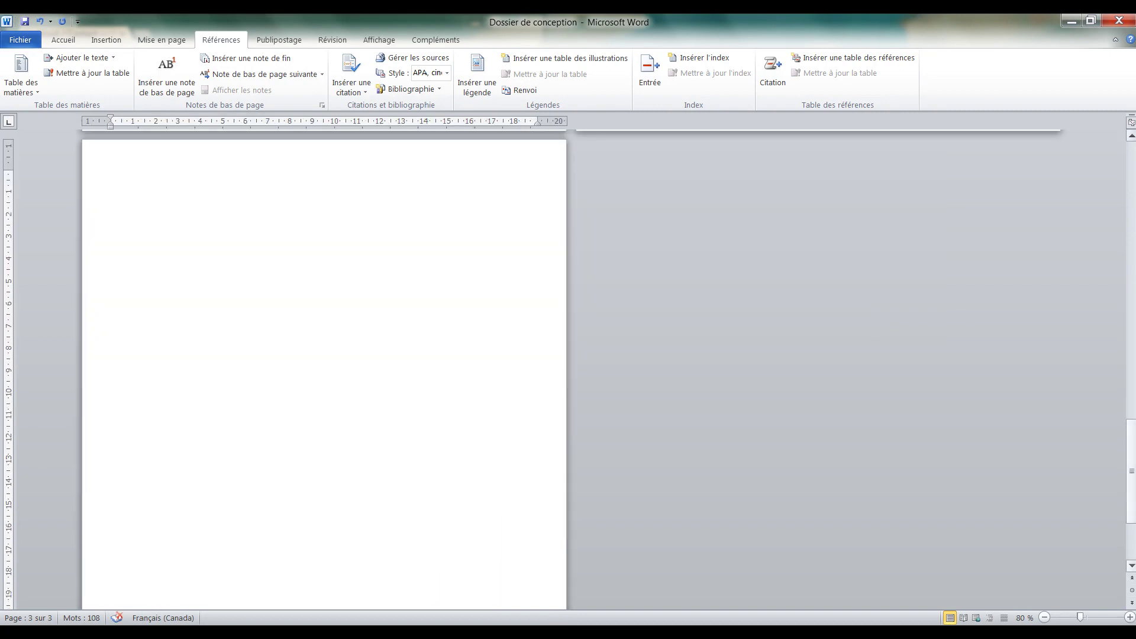
left_click_drag(1132, 506, 1133, 402)
scroll(699, 379, "up", 3)
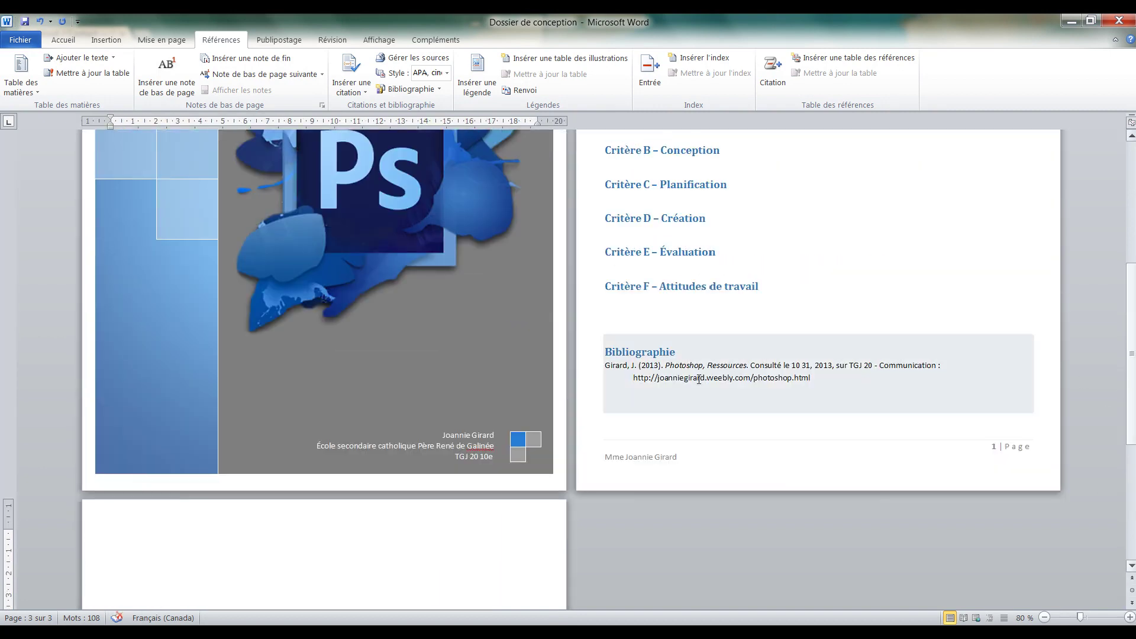